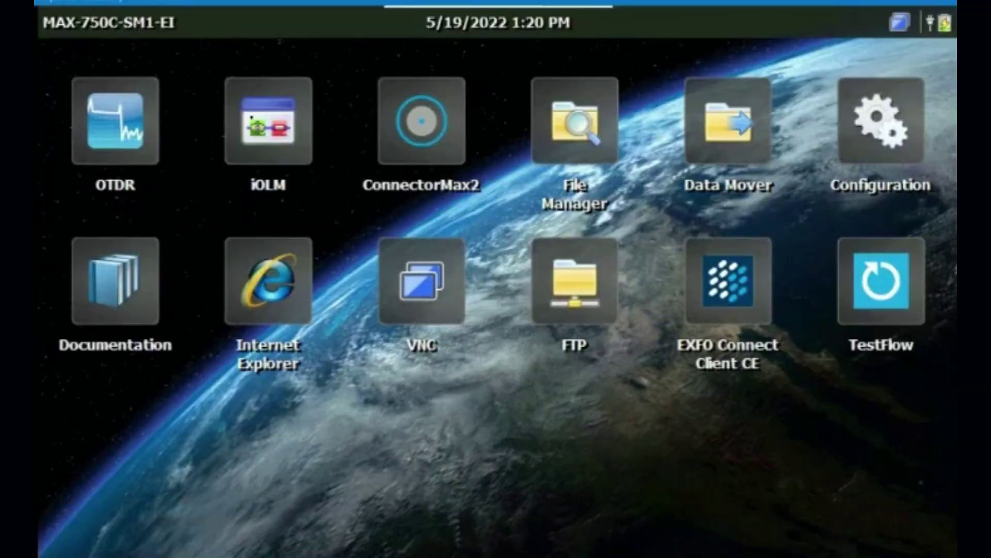
Review the installed software options under Configuration, then launch iOLM
left_click(268, 121)
left_click(880, 151)
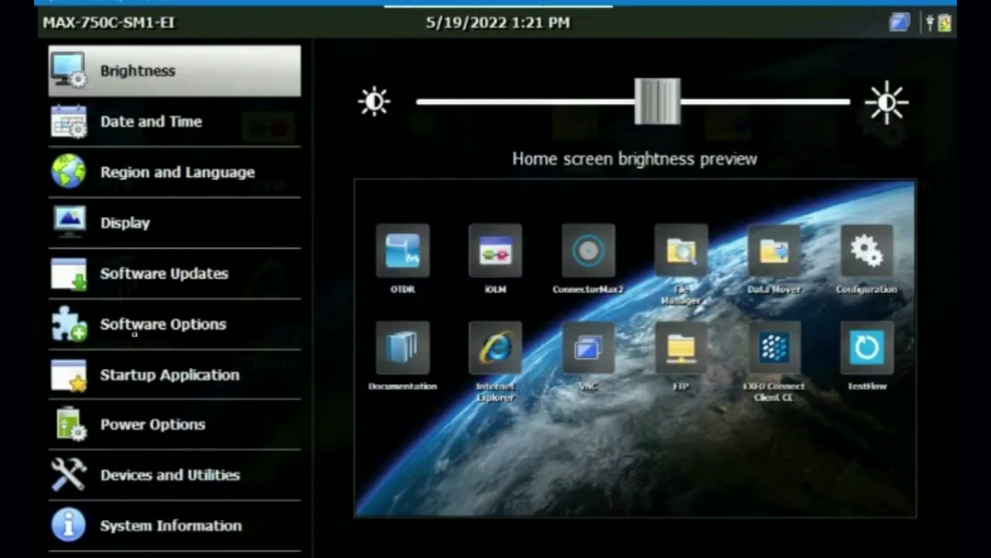
left_click(134, 334)
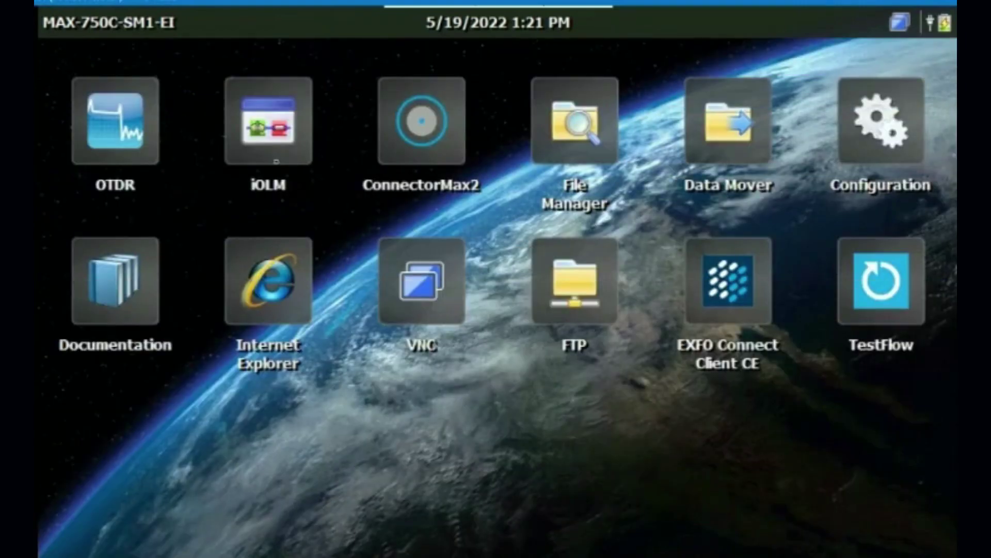
left_click(277, 162)
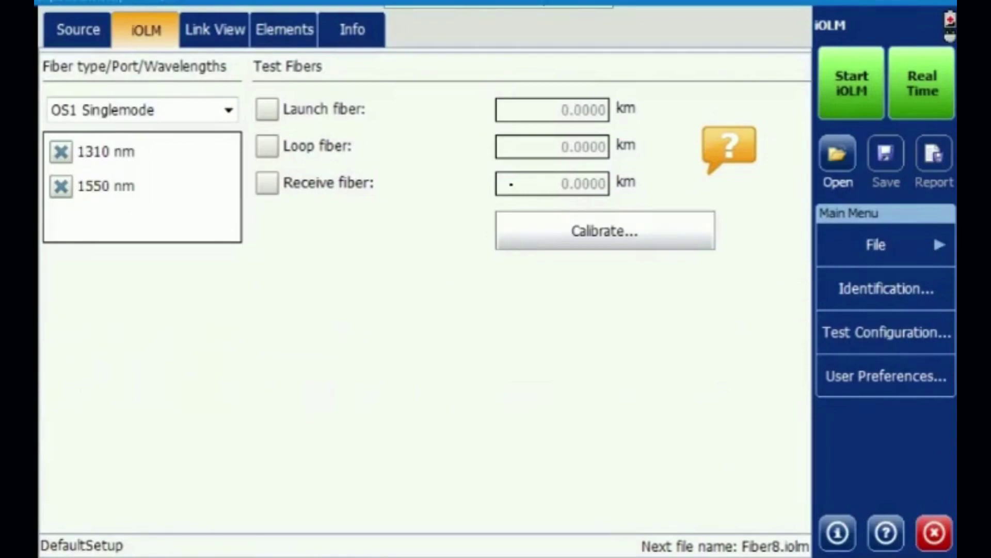
Show the test configurations, with DefaultSetup (2 connectors, 1 splitter) selected
left_click(873, 335)
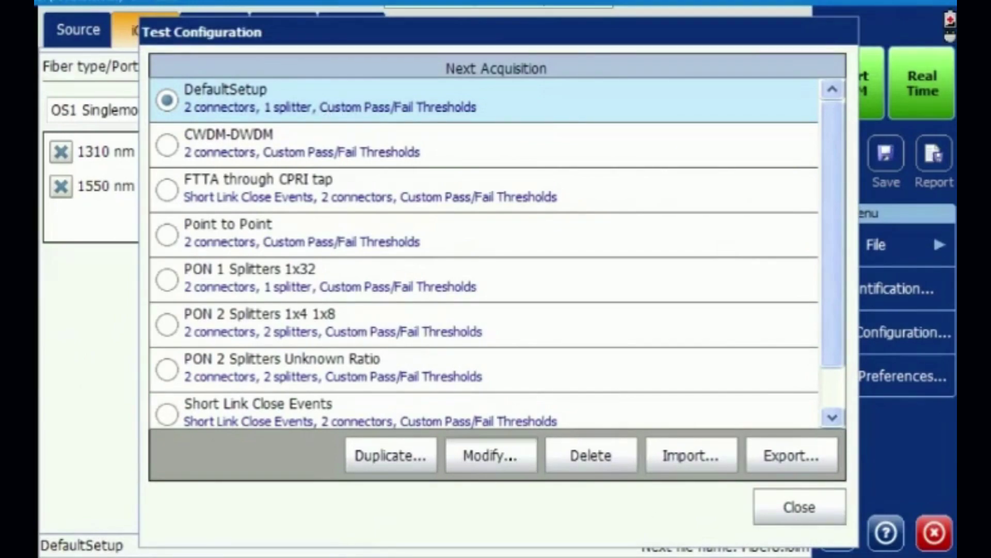
Edit DefaultSetup's link definition, trying 2:N but keeping the stage-1 splitter at 1:2
left_click(491, 456)
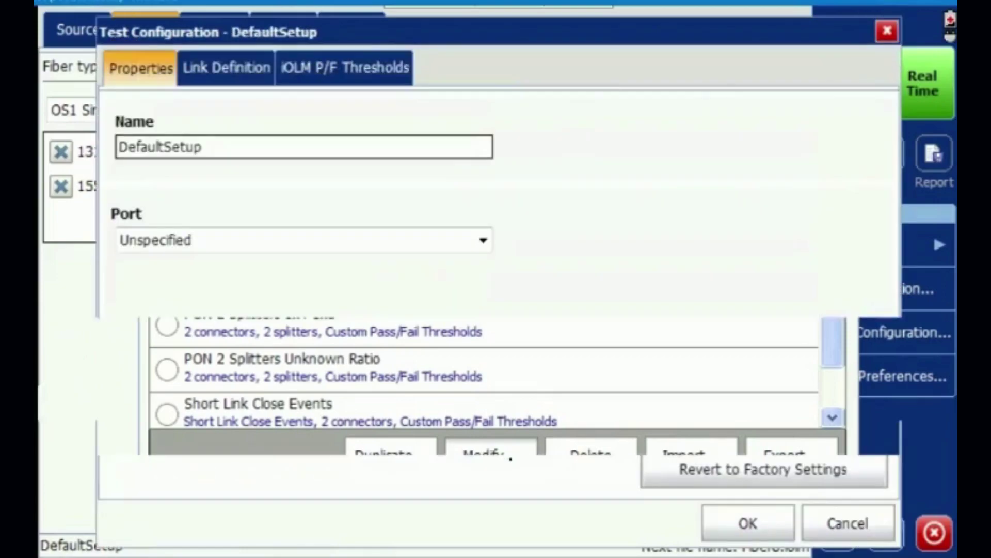
left_click(219, 70)
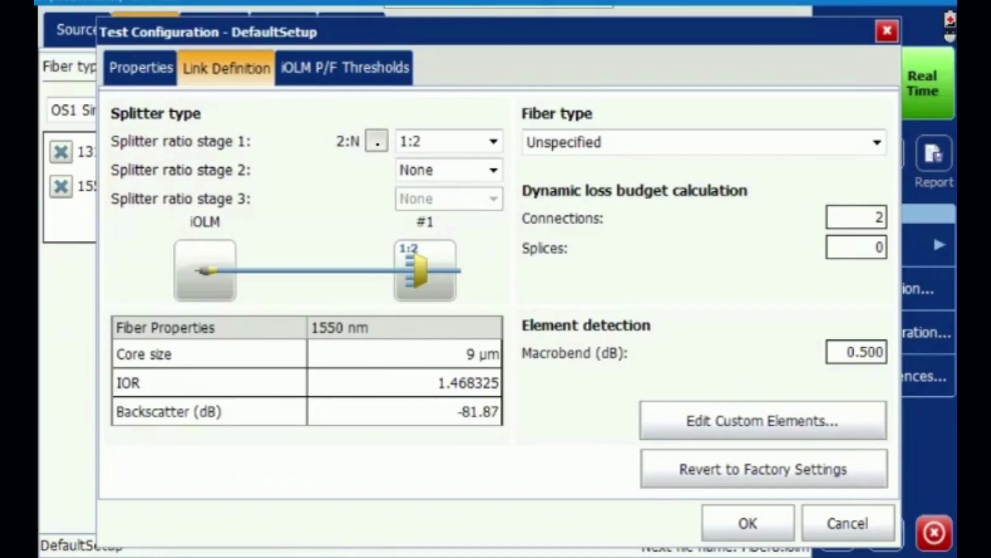
left_click(377, 141)
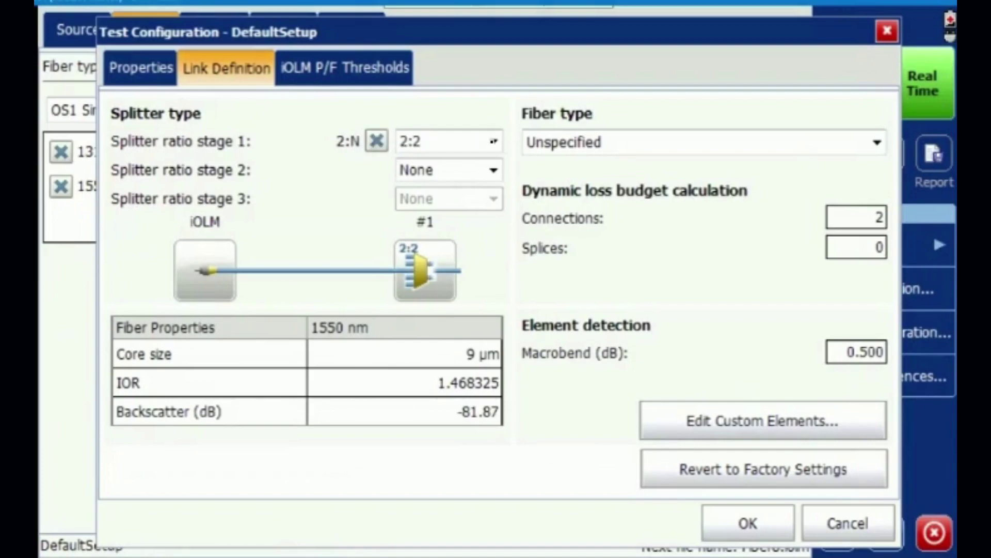
left_click(494, 141)
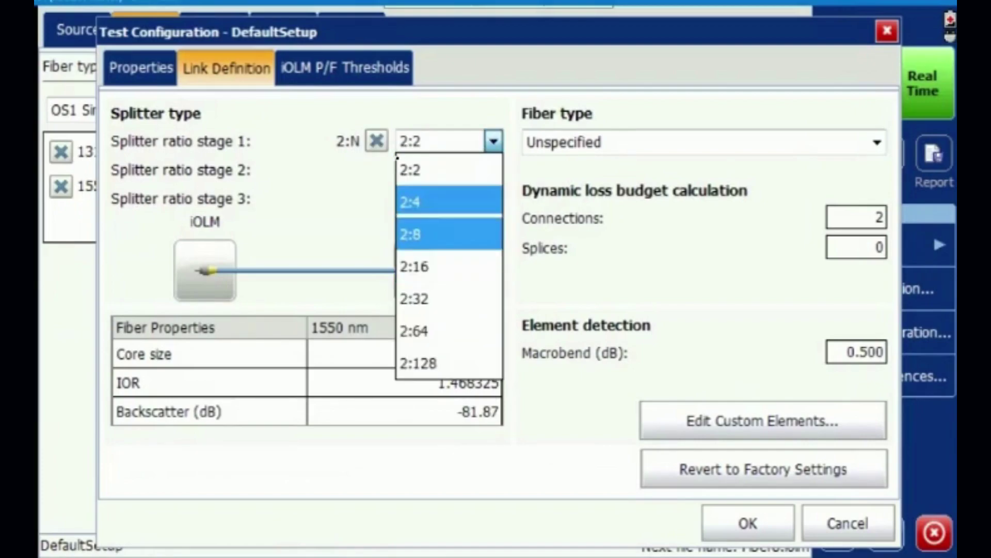
left_click(377, 141)
left_click(377, 141)
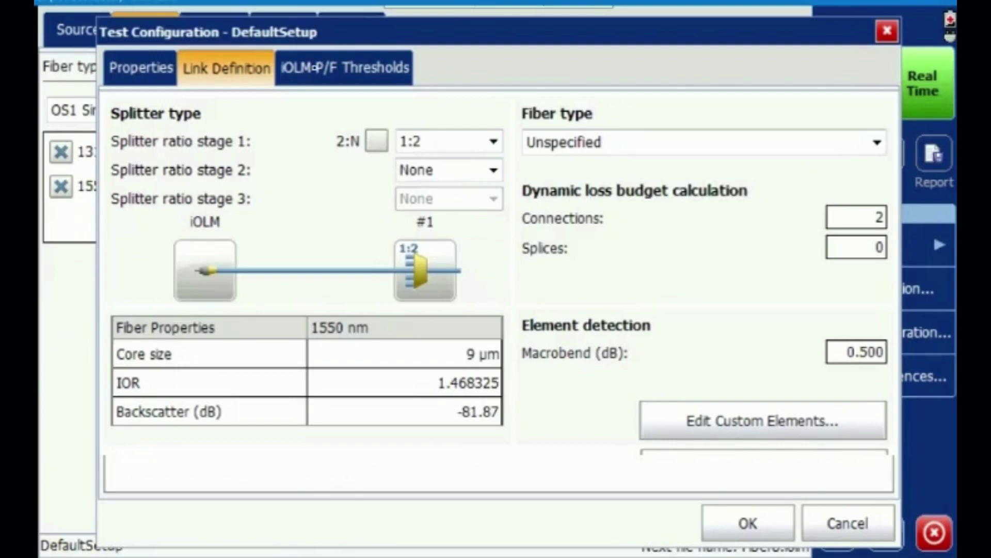
left_click(315, 67)
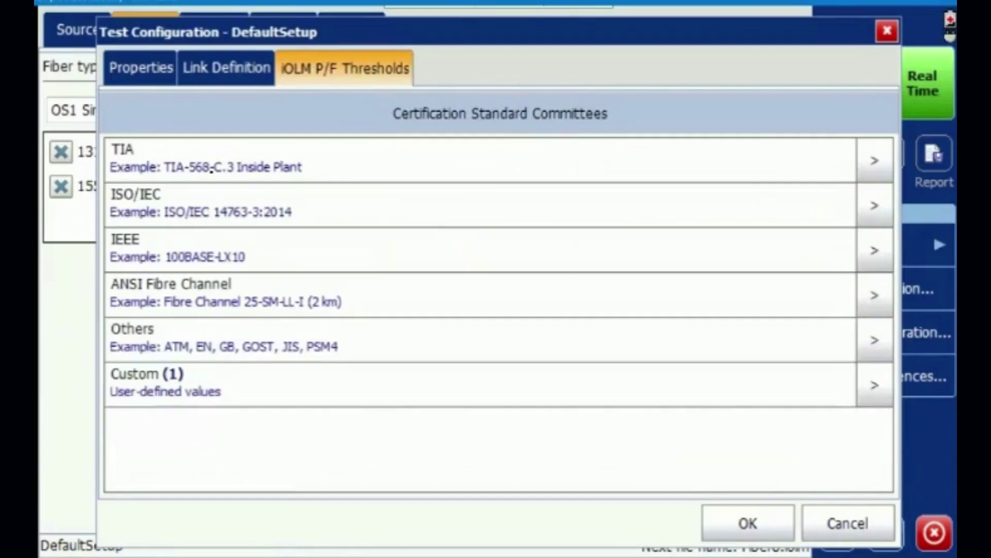
Review DefaultSetup's custom thresholds, keep splice loss at 0.300 dB, and apply
left_click(142, 390)
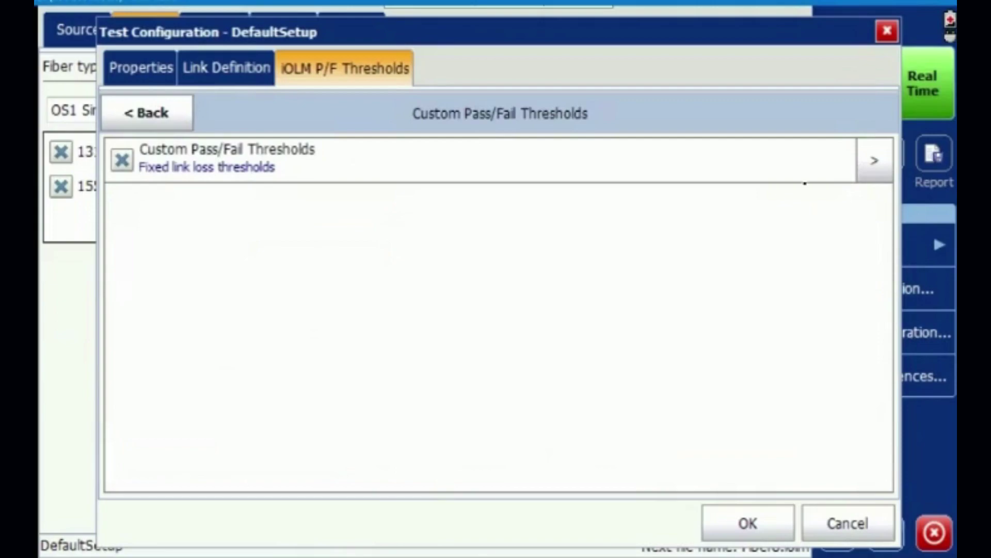
left_click(878, 162)
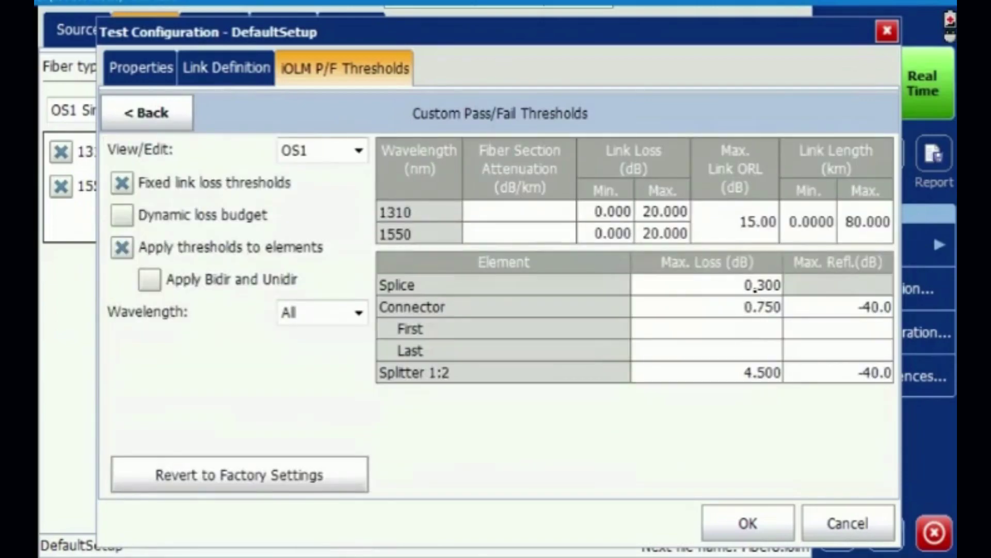
left_click(744, 283)
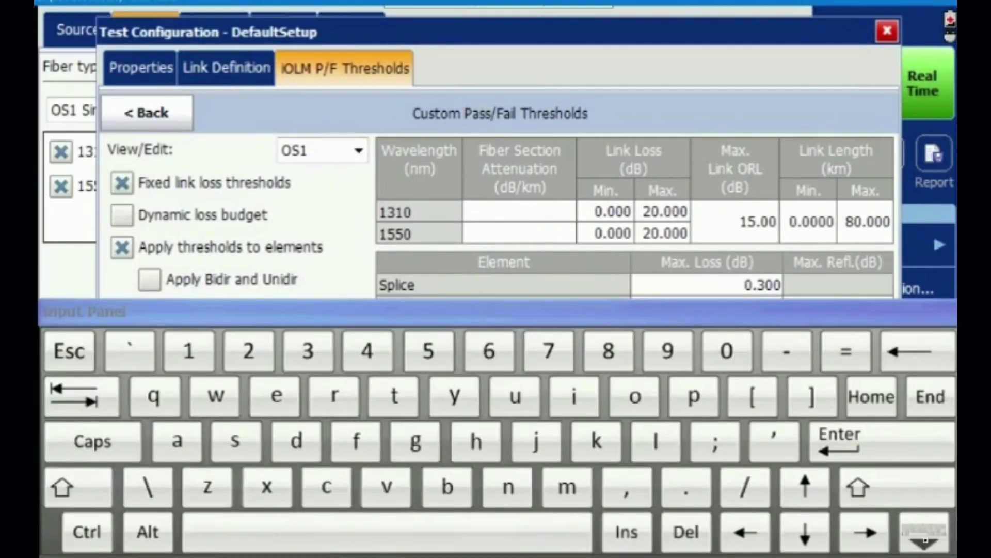
left_click(877, 447)
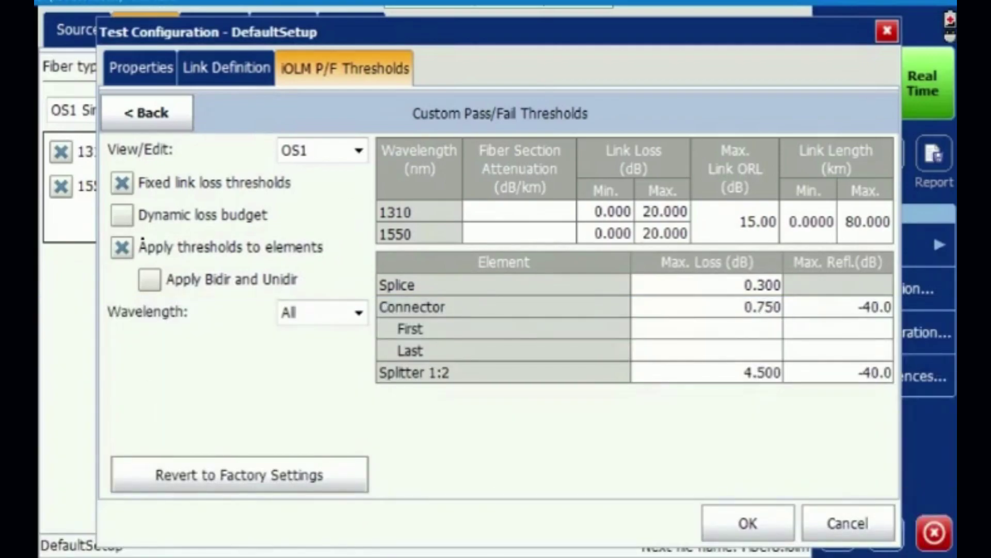
left_click(748, 523)
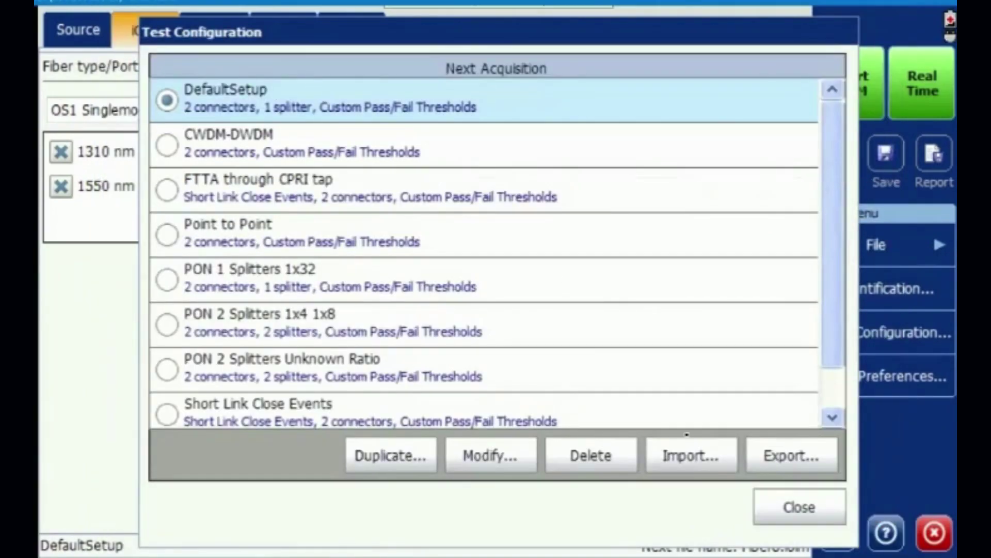
Run the iOLM test, giving a failed 2.1905 km result saved as Fiber8.iolm
left_click(793, 512)
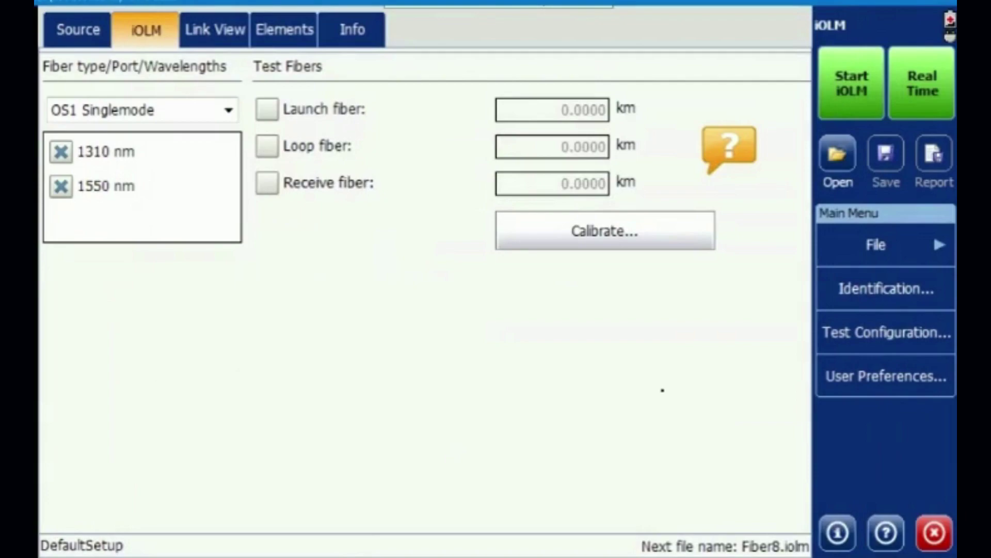
left_click(853, 78)
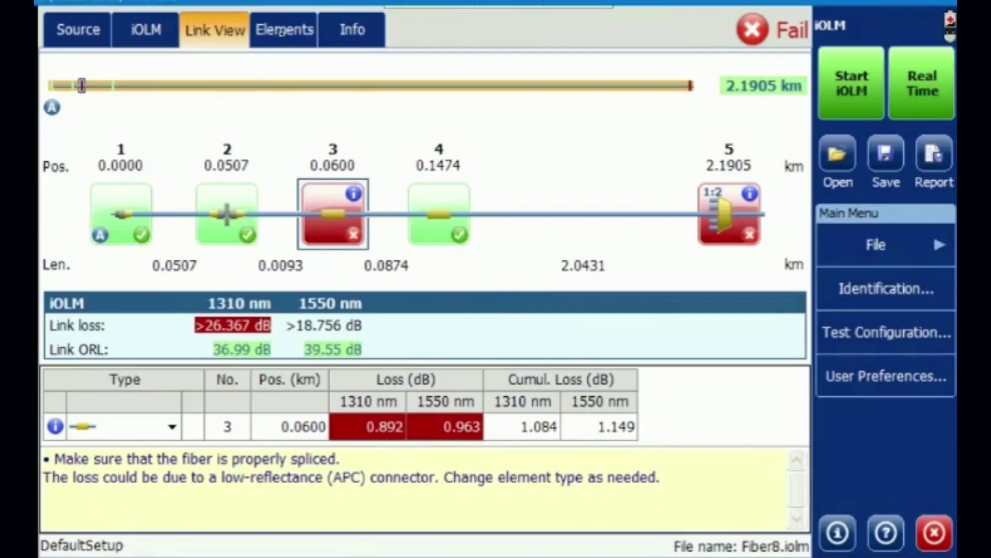
Show the Elements list of the measured link
left_click(279, 32)
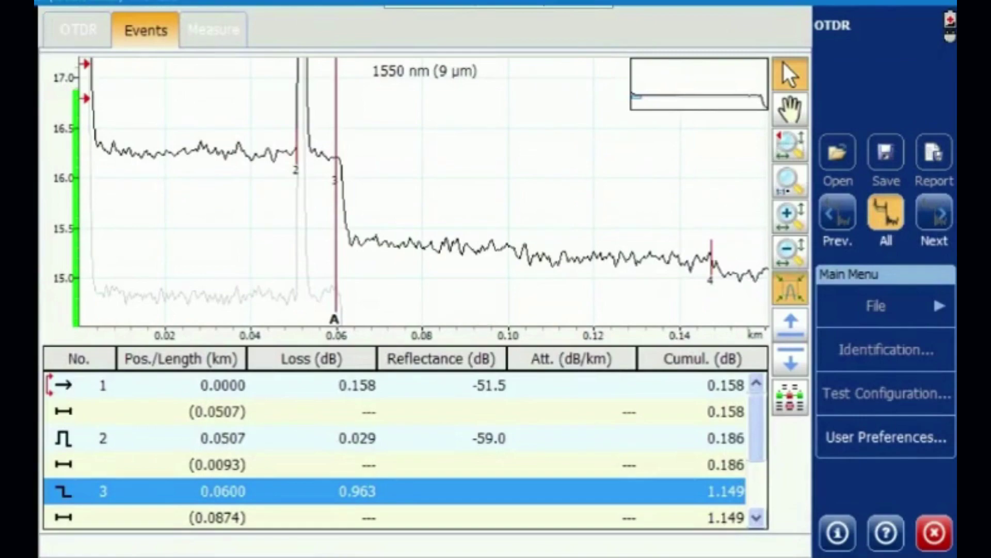
left_click(788, 180)
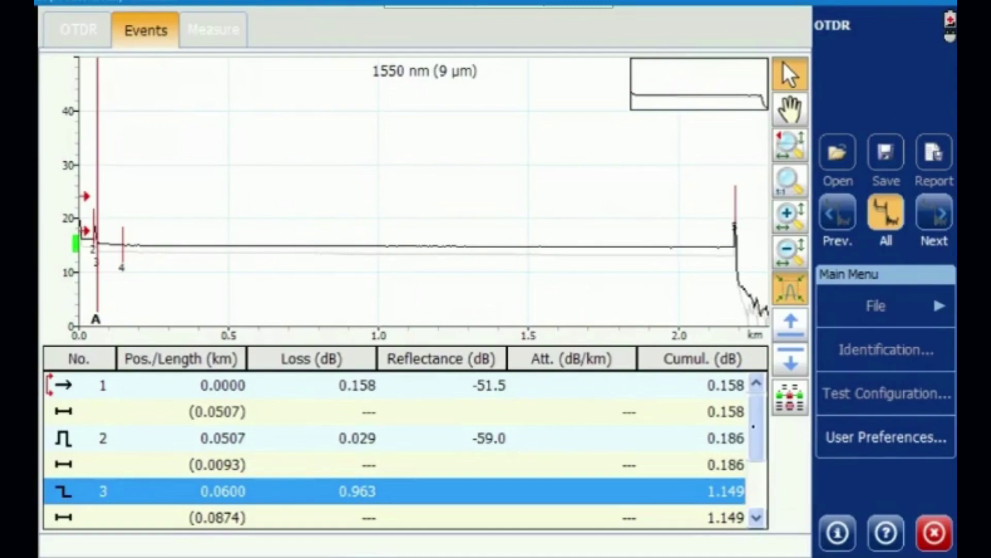
left_click(757, 492)
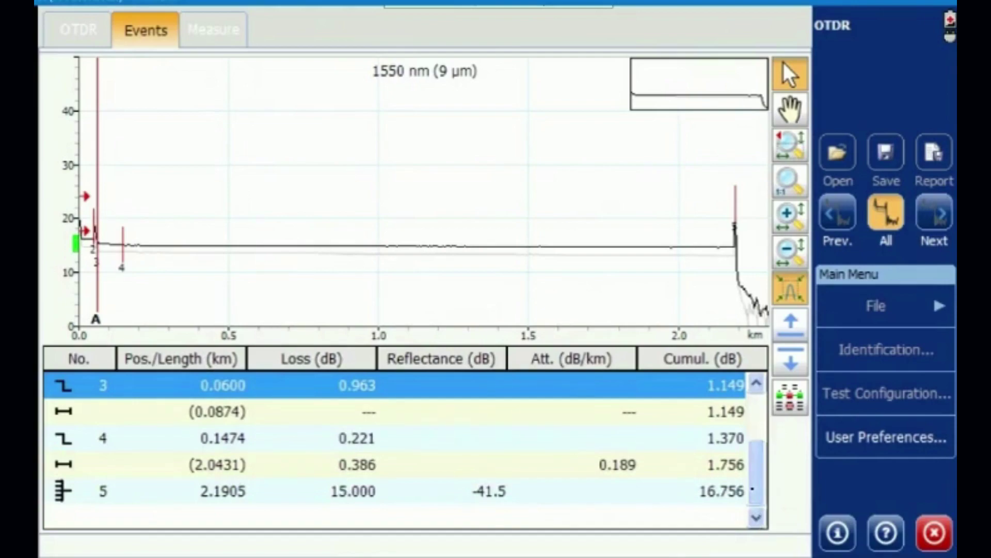
scroll(753, 488, "up", 4)
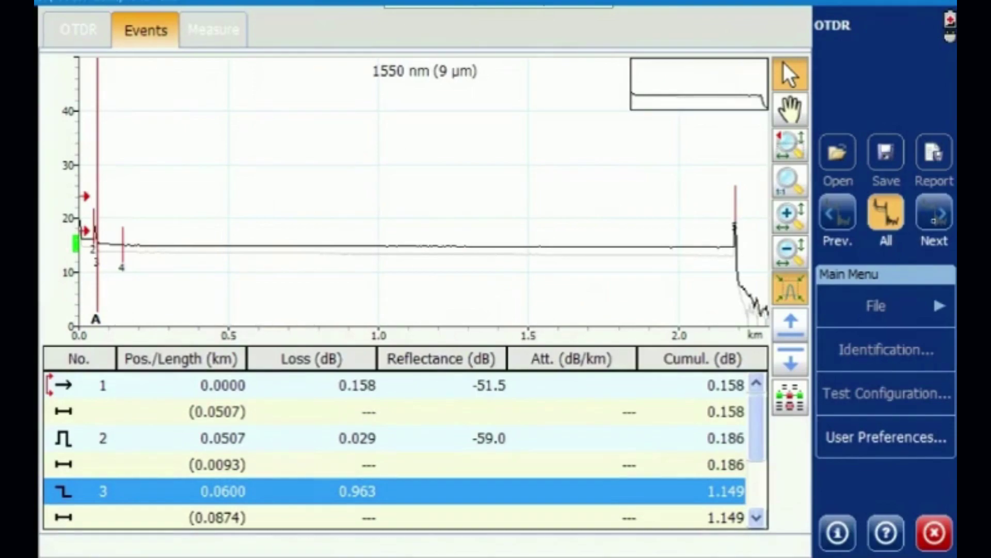
Step through the 1310 nm OTDR events in the linear element view
left_click(424, 71)
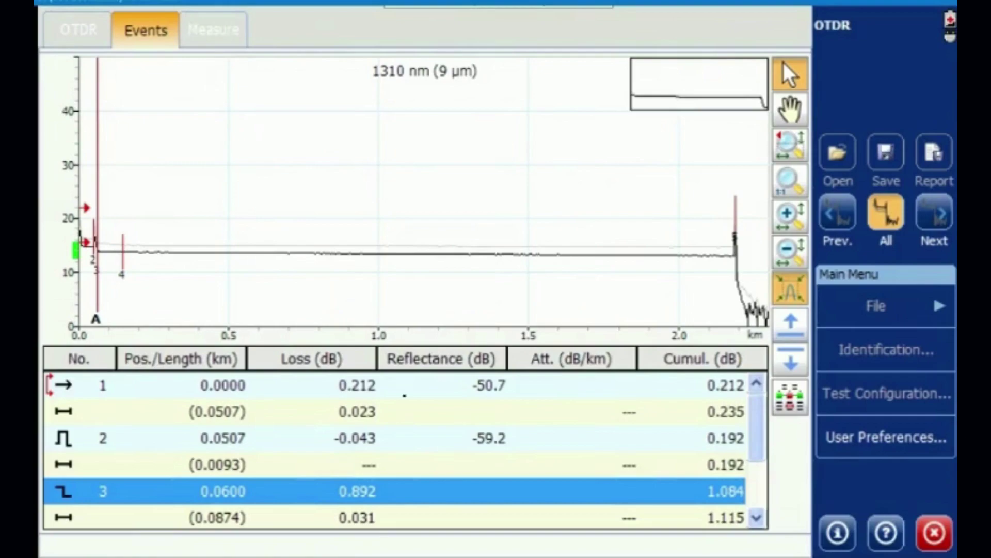
left_click(757, 518)
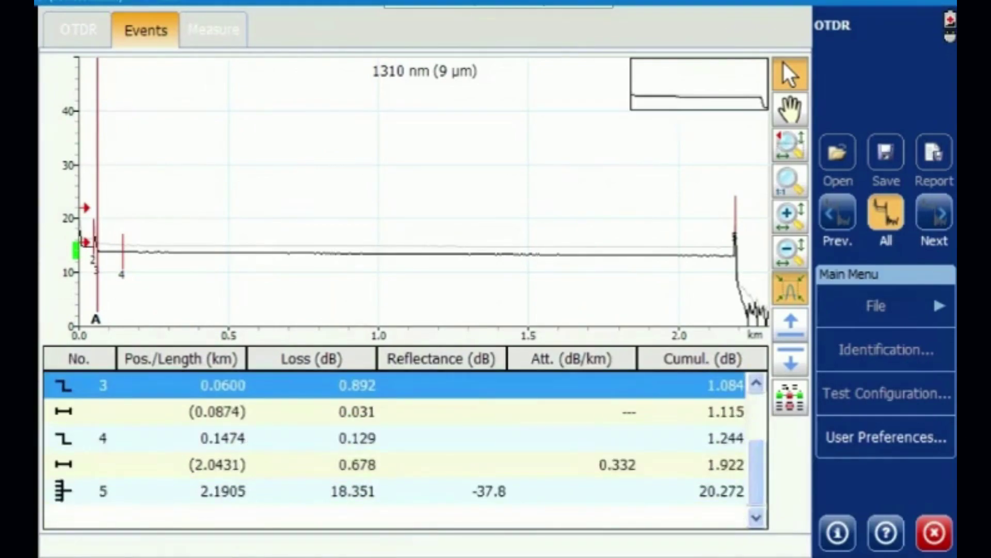
left_click(790, 398)
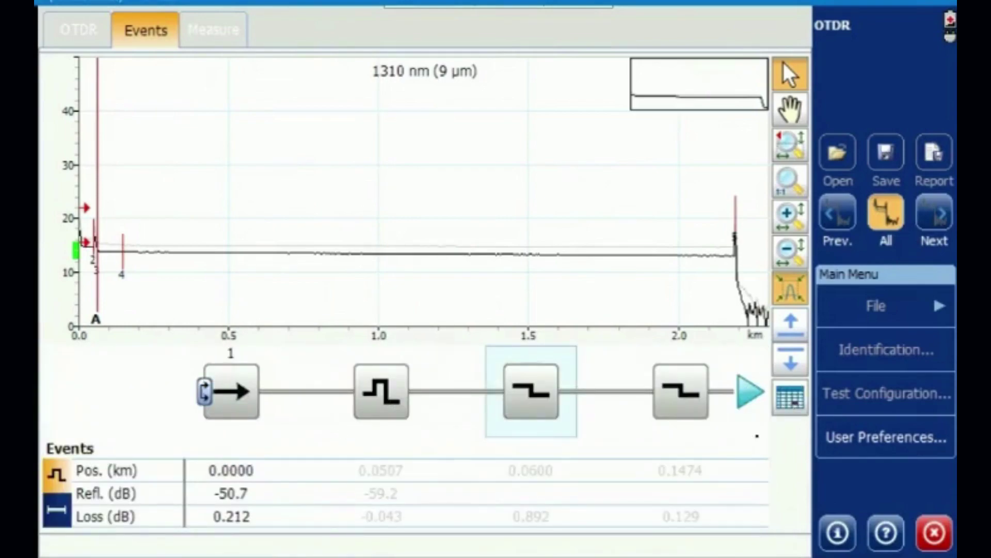
left_click(753, 397)
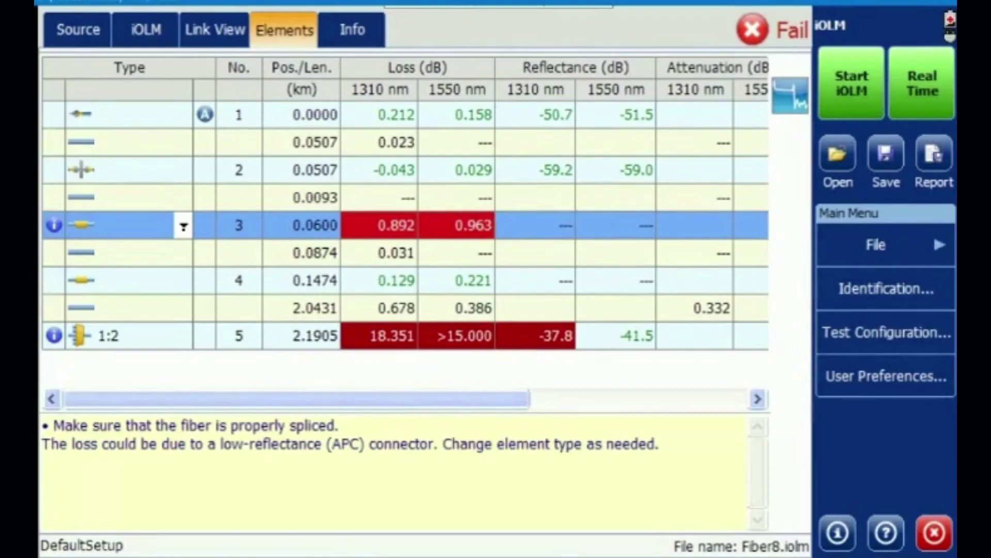
Change element 3 at 0.0600 km to a connector and view it failing in Link View
left_click(183, 226)
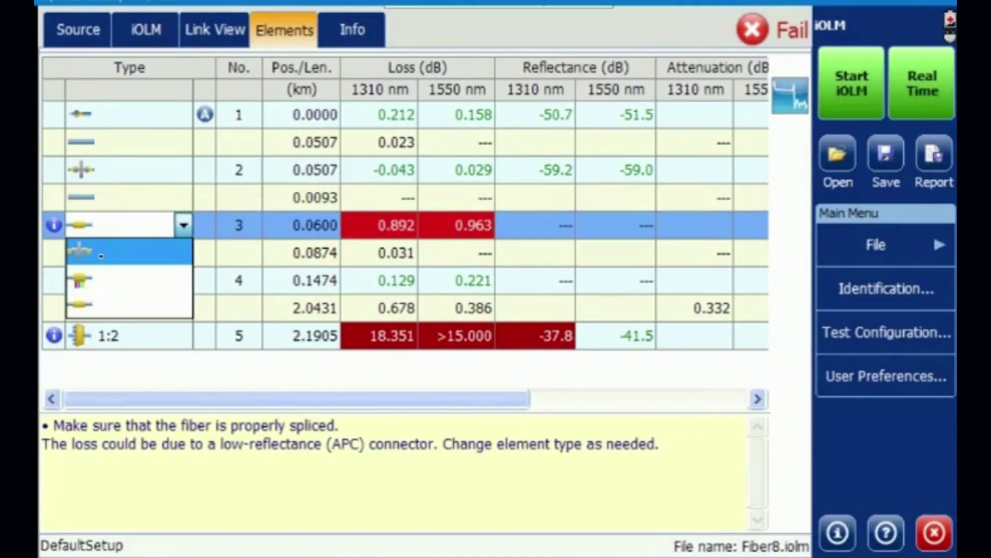
left_click(101, 255)
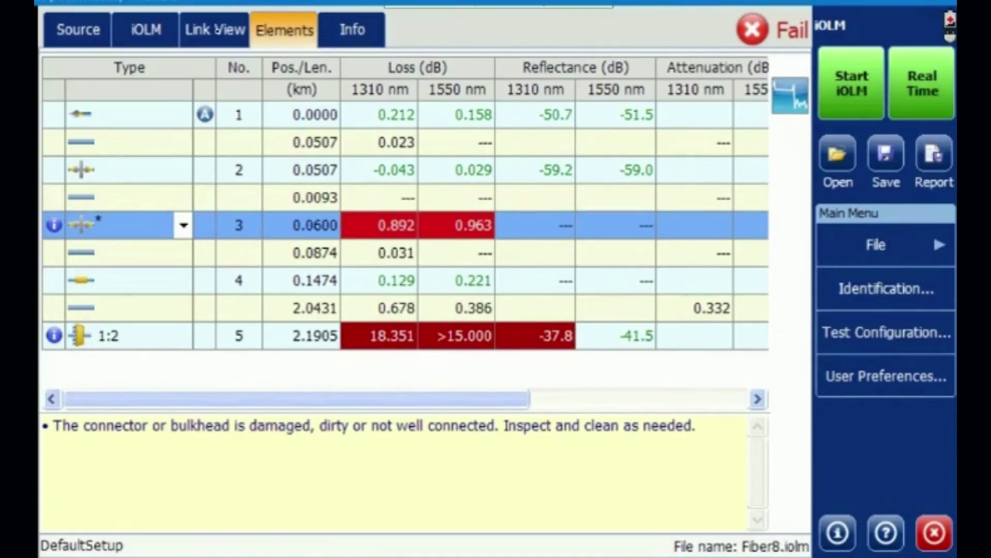
left_click(215, 30)
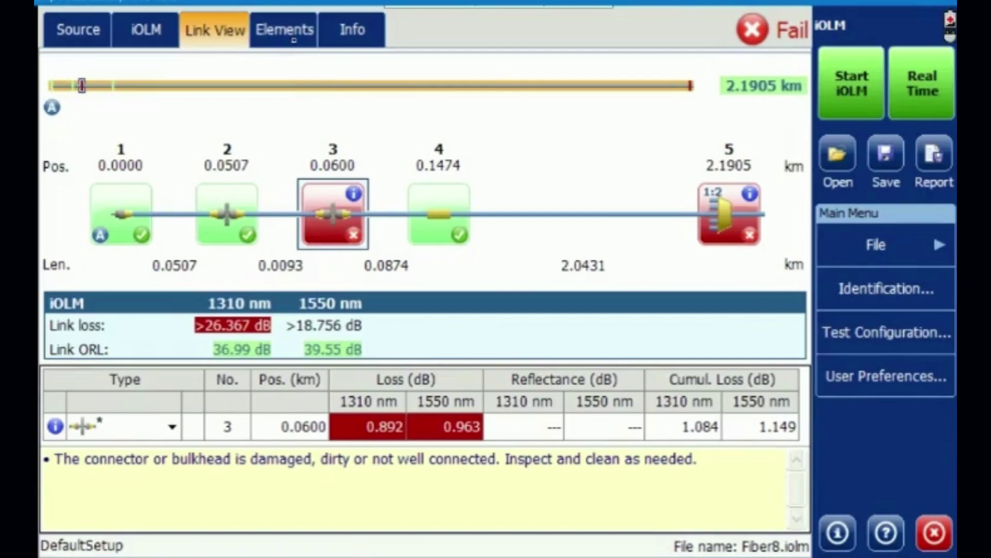
Return to the Elements table and bring up the OTDR trace view
left_click(294, 37)
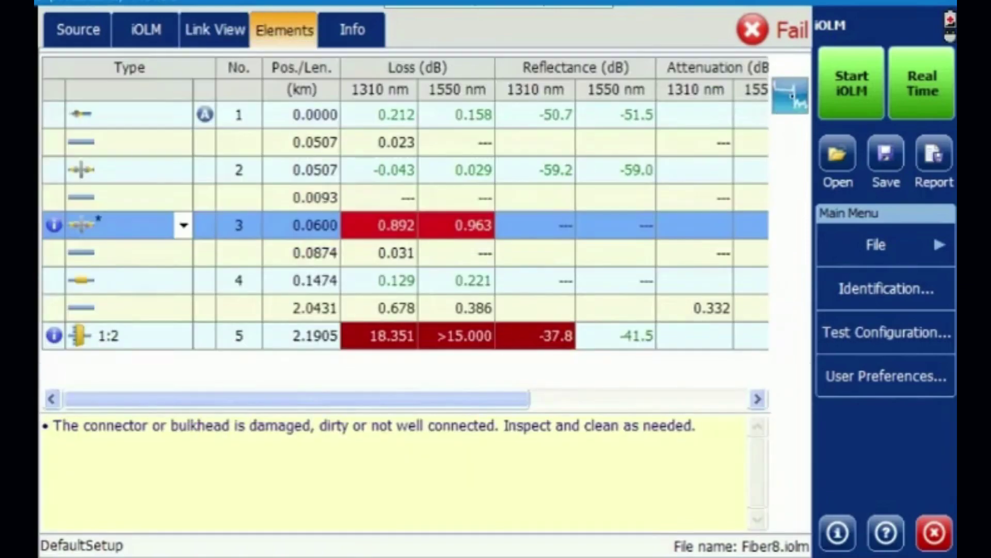
left_click(791, 95)
Exit iOLM, saving the modified Fiber8.iolm measurement
left_click(934, 539)
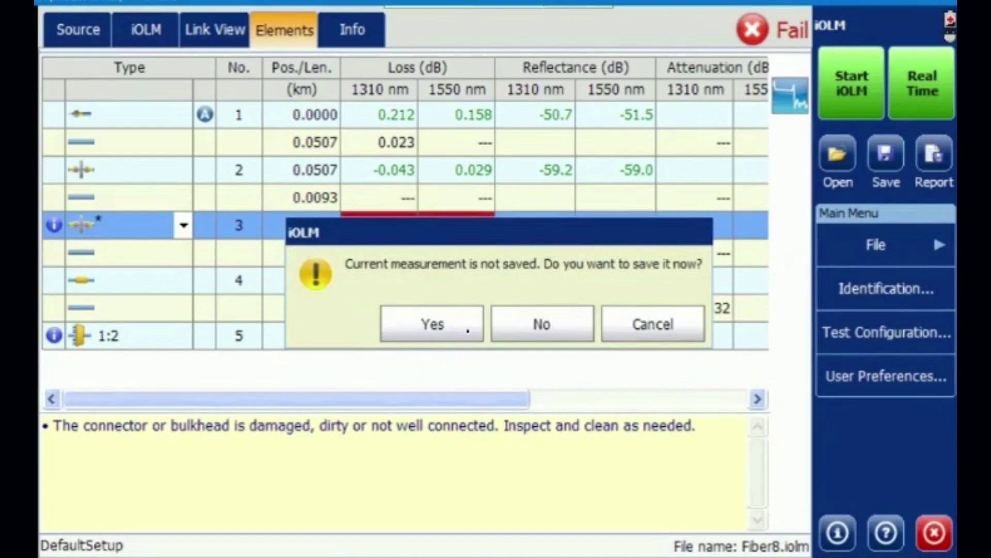
left_click(468, 331)
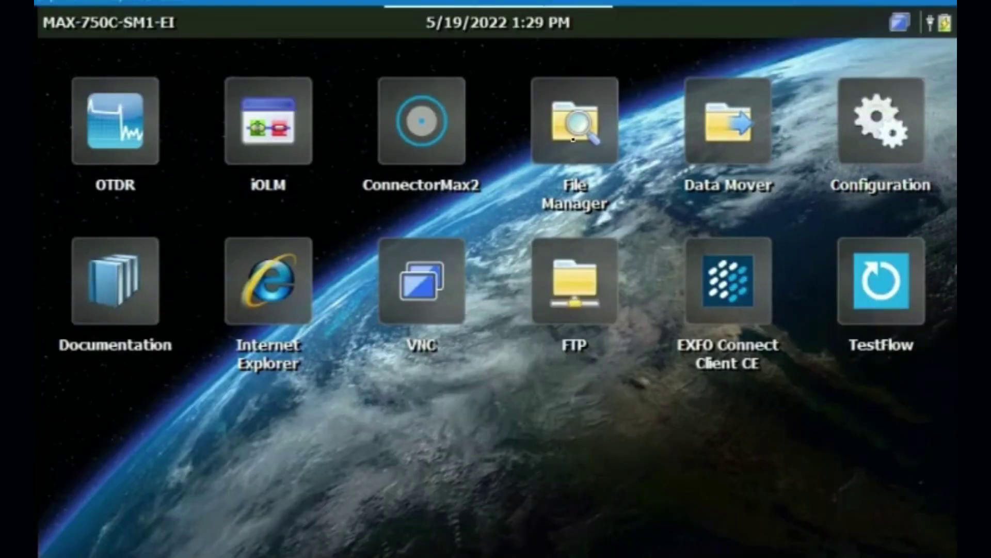
Open the Fiber8.iolm report from My Documents > iOLM in File Manager
left_click(574, 140)
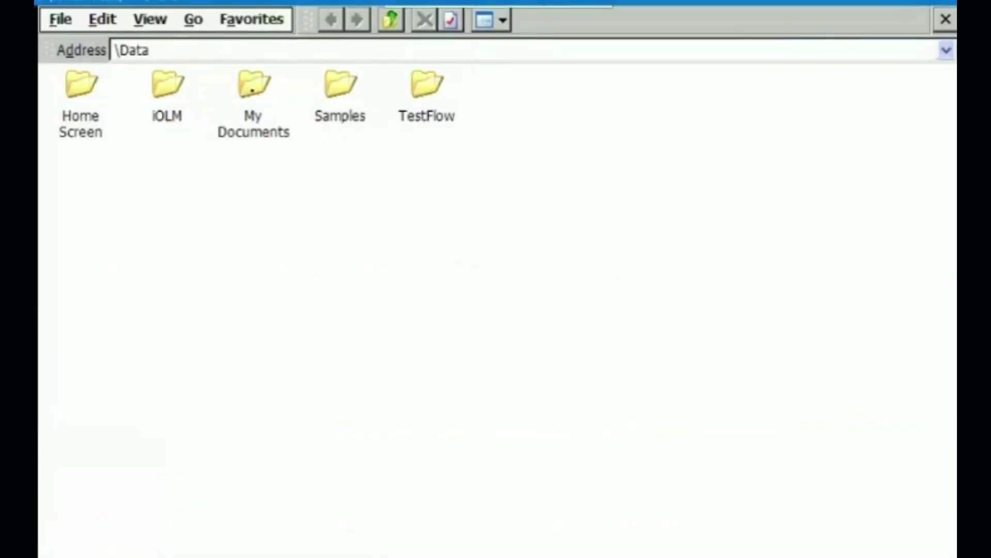
double_click(253, 93)
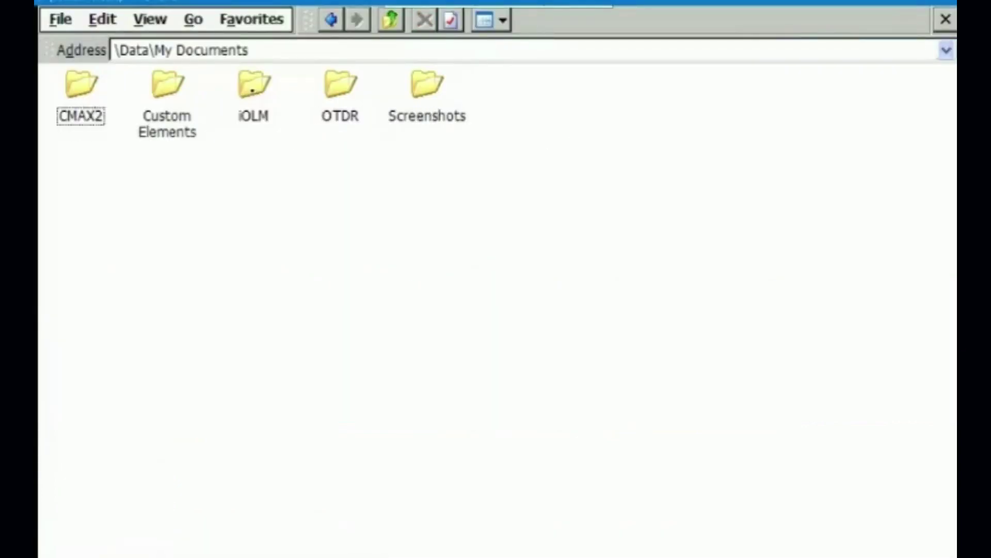
left_click(251, 91)
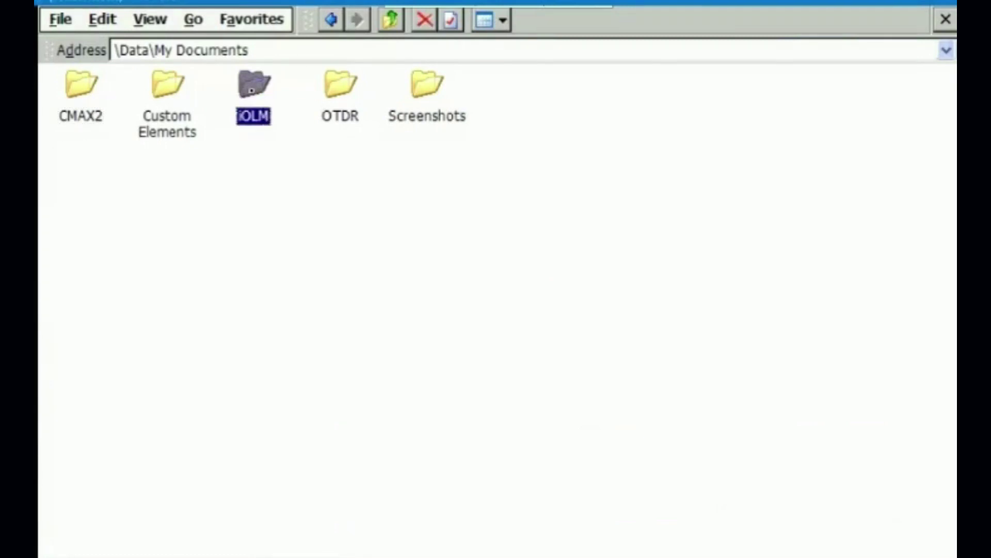
double_click(251, 90)
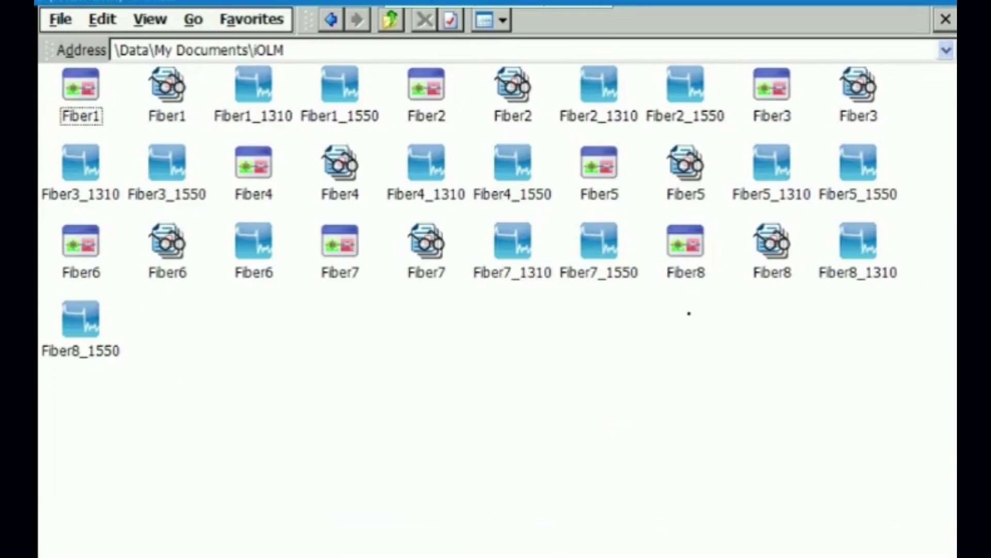
left_click(772, 253)
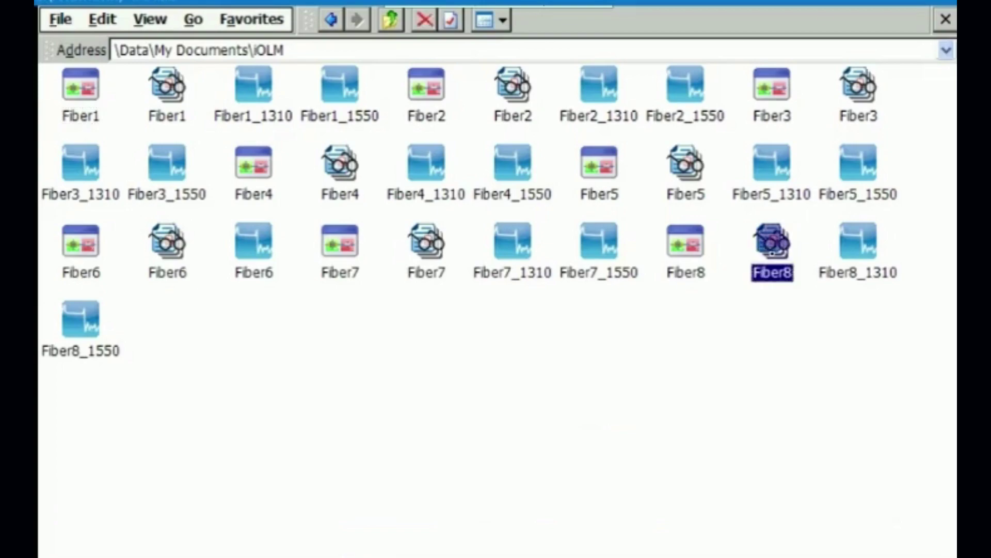
double_click(772, 238)
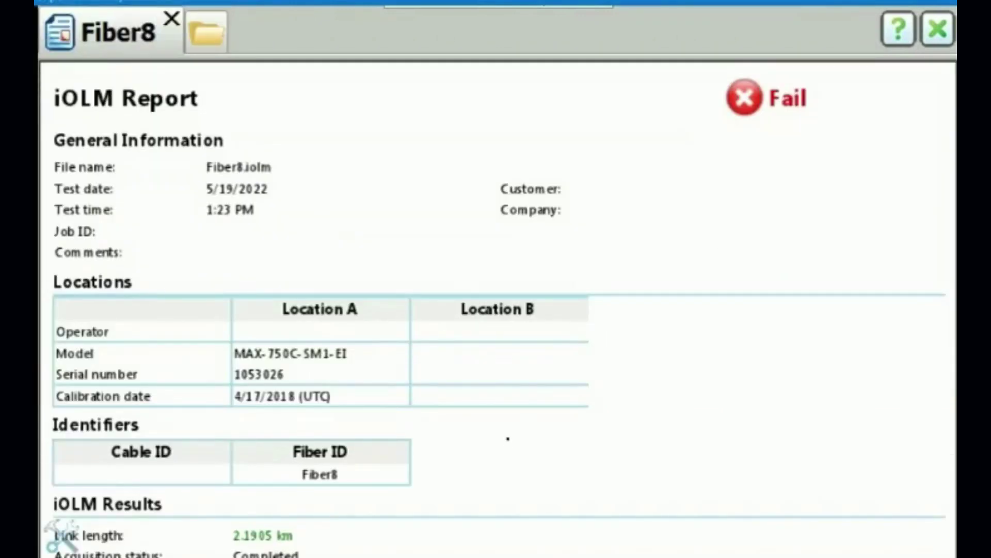
Scroll the Fiber8 report down to the splice, connector and splitter thresholds and iOLM settings
left_click_drag(508, 438, 489, 200)
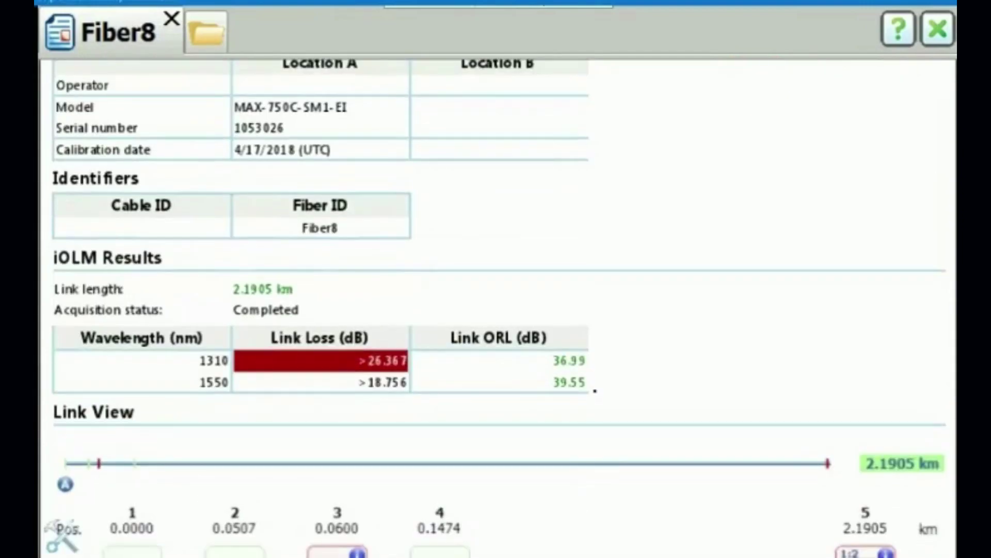
left_click_drag(595, 391, 609, 191)
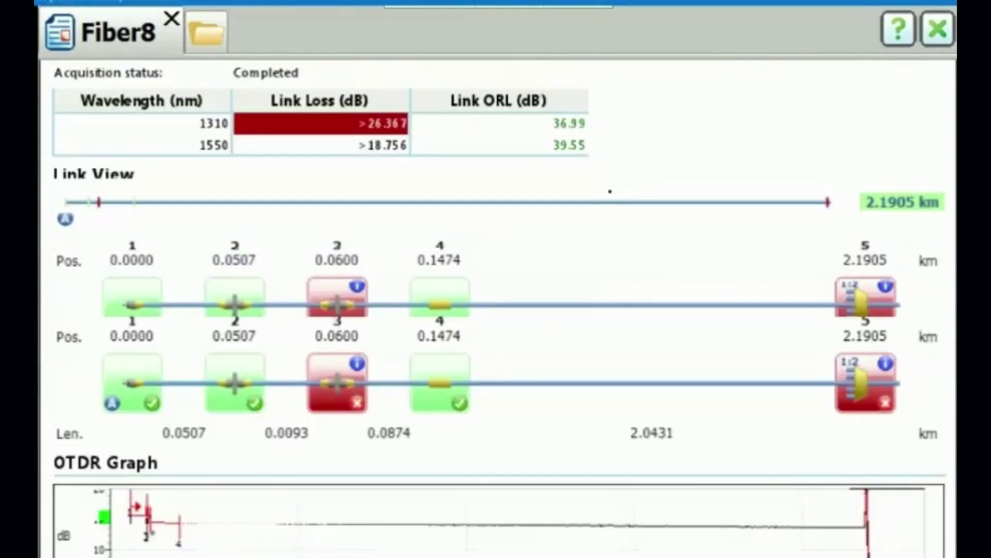
left_click_drag(589, 359, 585, 276)
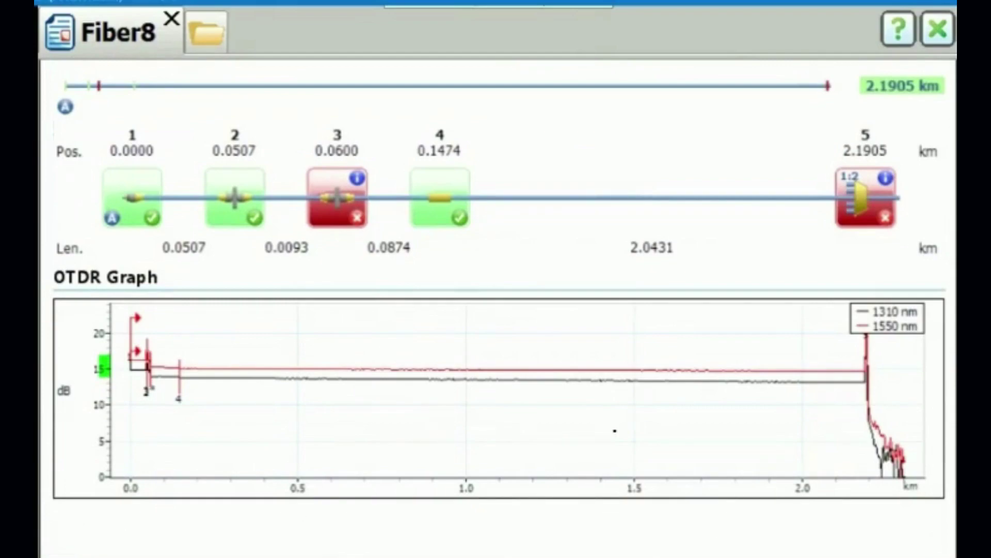
left_click_drag(600, 348, 603, 214)
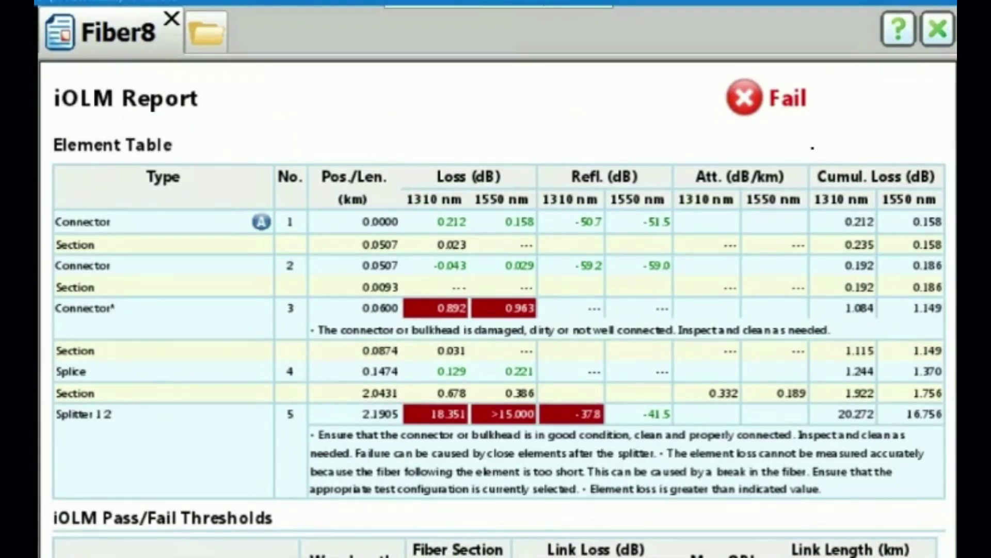
scroll(496, 310, "down", 3)
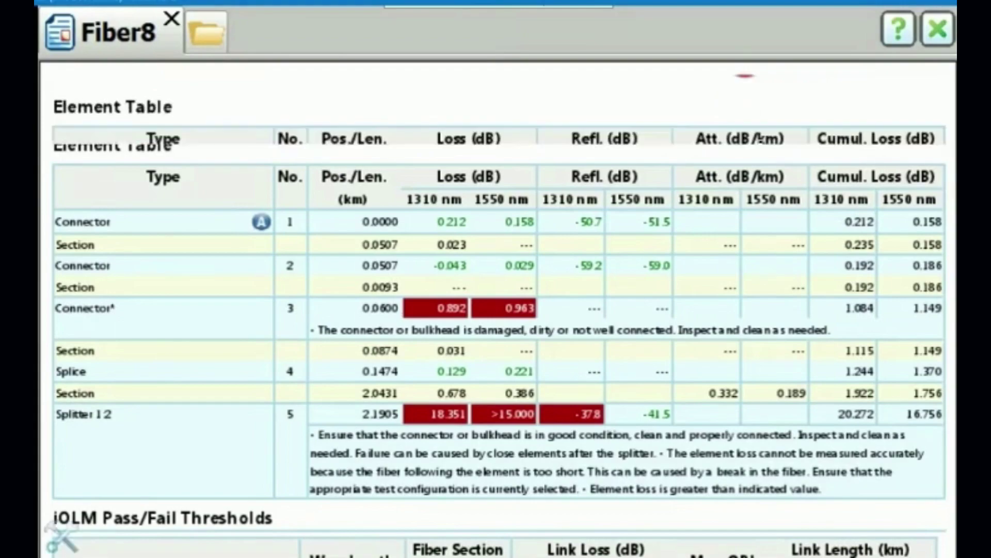
scroll(495, 310, "down", 2)
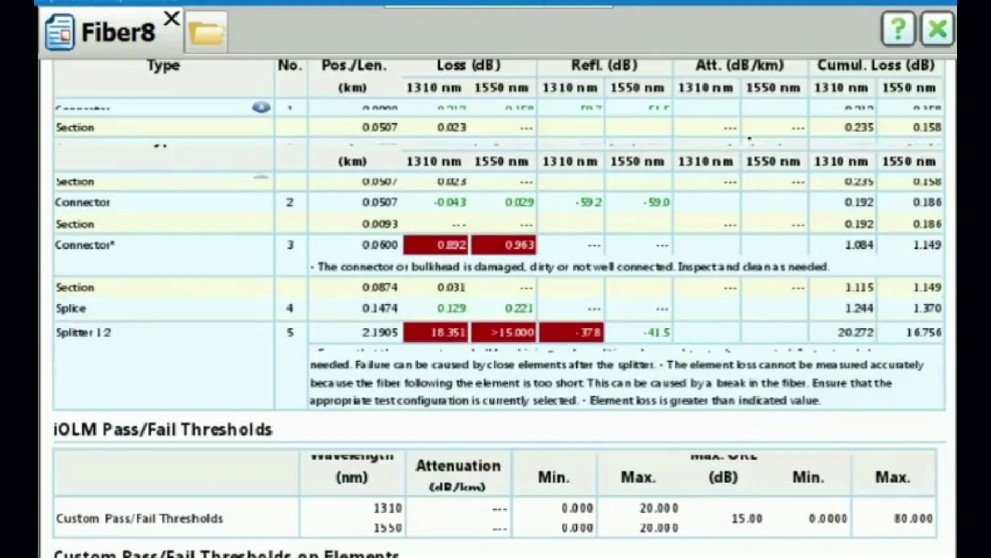
scroll(496, 310, "down", 1)
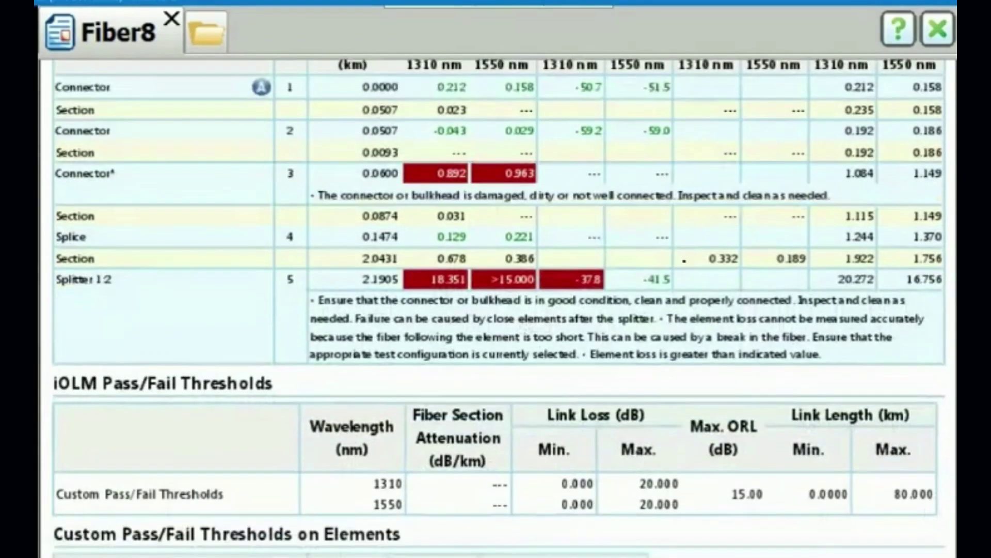
scroll(683, 264, "down", 1)
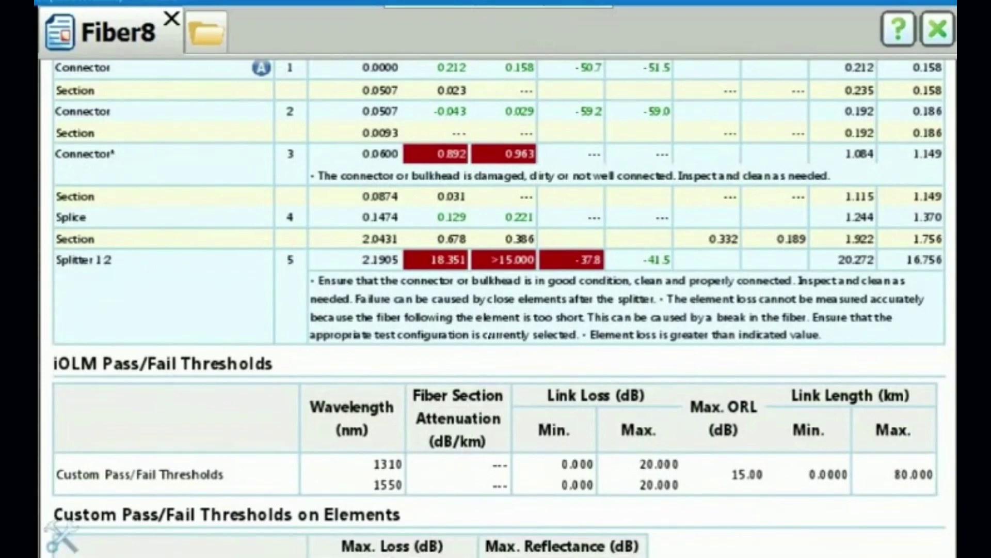
scroll(524, 517, "down", 1)
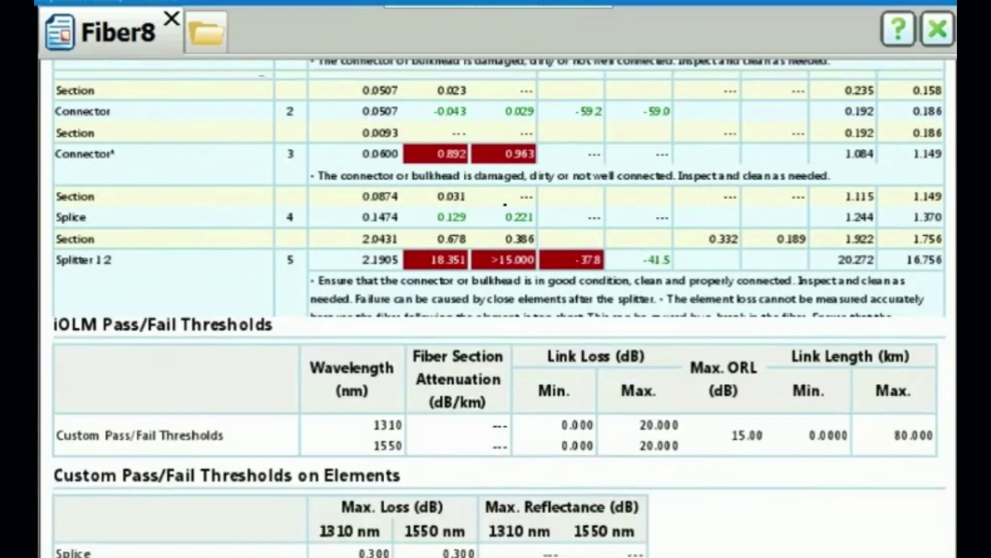
scroll(525, 517, "down", 4)
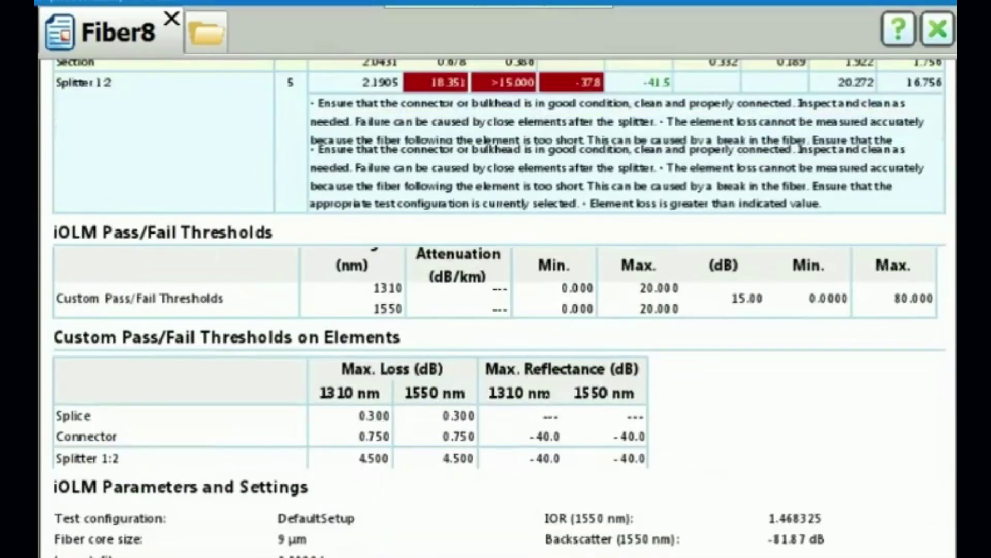
scroll(524, 517, "down", 3)
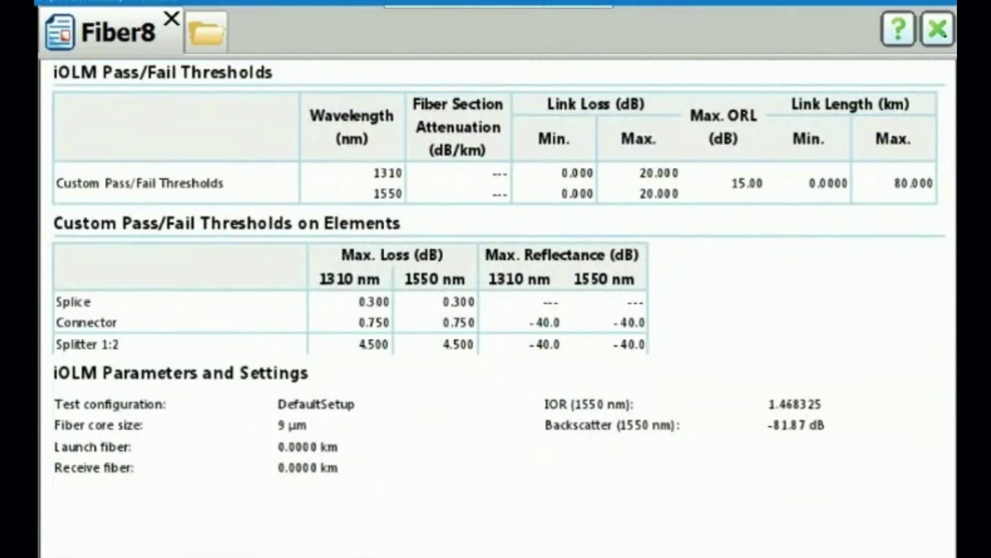
Close the Fiber8 report and File Manager to return to the home screen
left_click(943, 35)
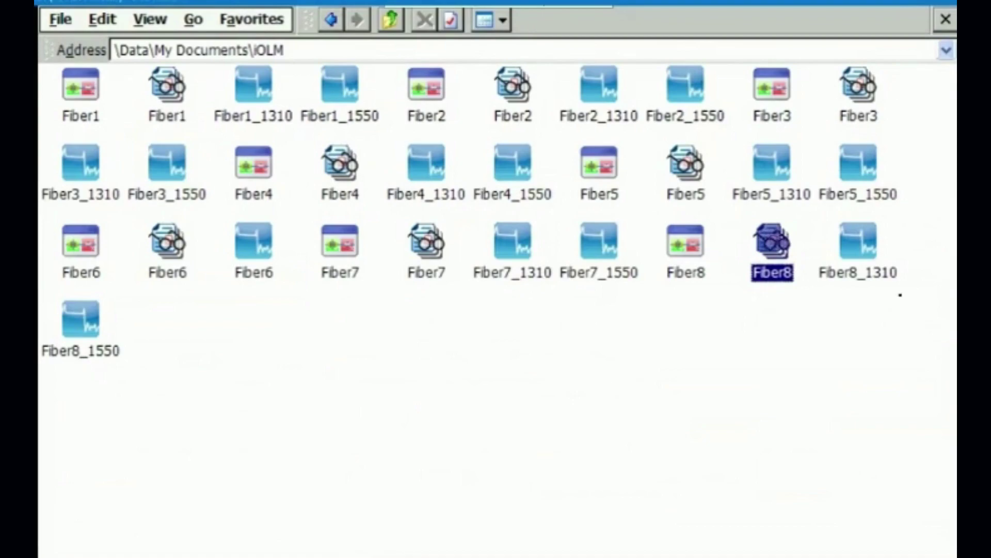
left_click(946, 20)
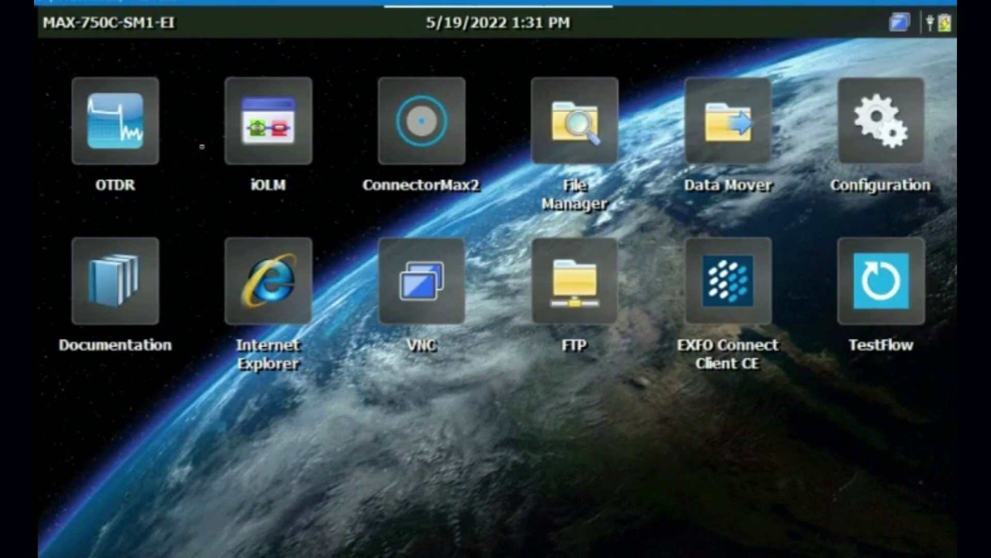
Launch iOLM from the home screen and show the Test Configuration list
left_click(281, 147)
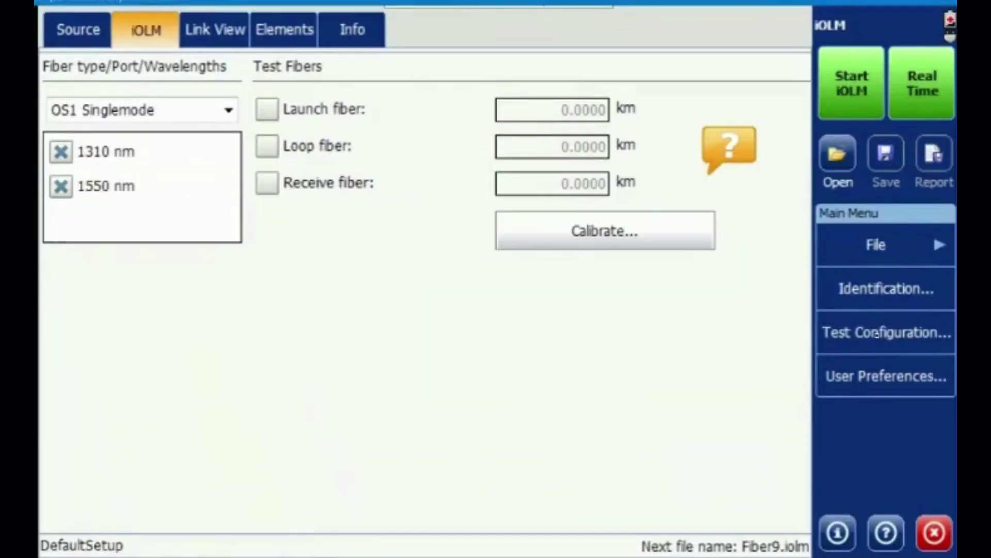
left_click(877, 333)
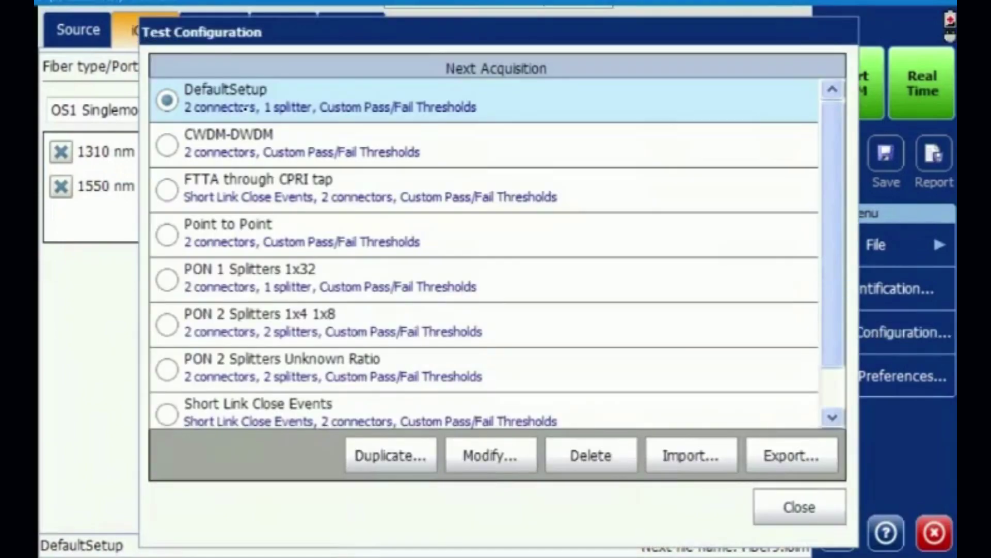
Modify DefaultSetup, trying SM wavelength in the SOR Pulse Editor, but keep pulse and wavelength on Auto
left_click(509, 457)
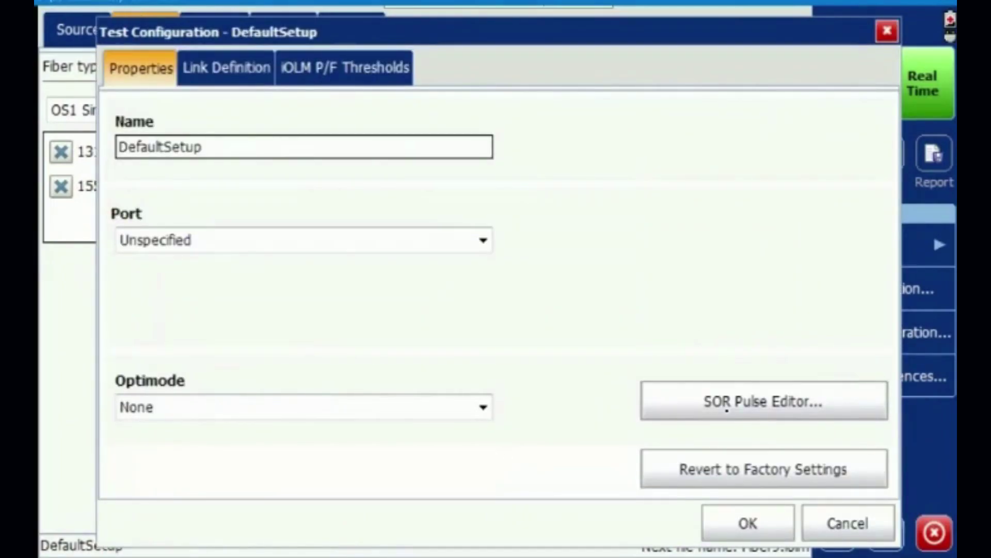
left_click(726, 410)
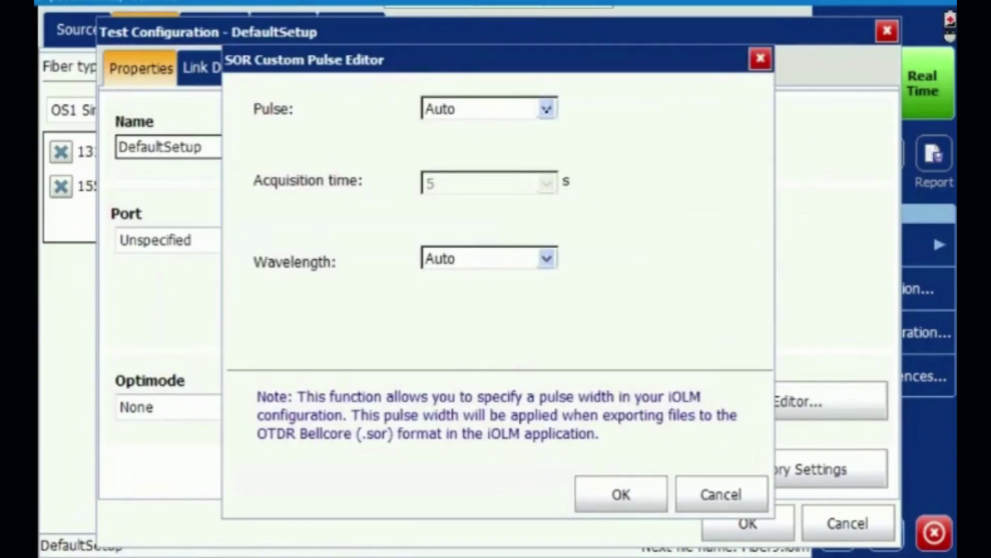
left_click(546, 109)
left_click(547, 109)
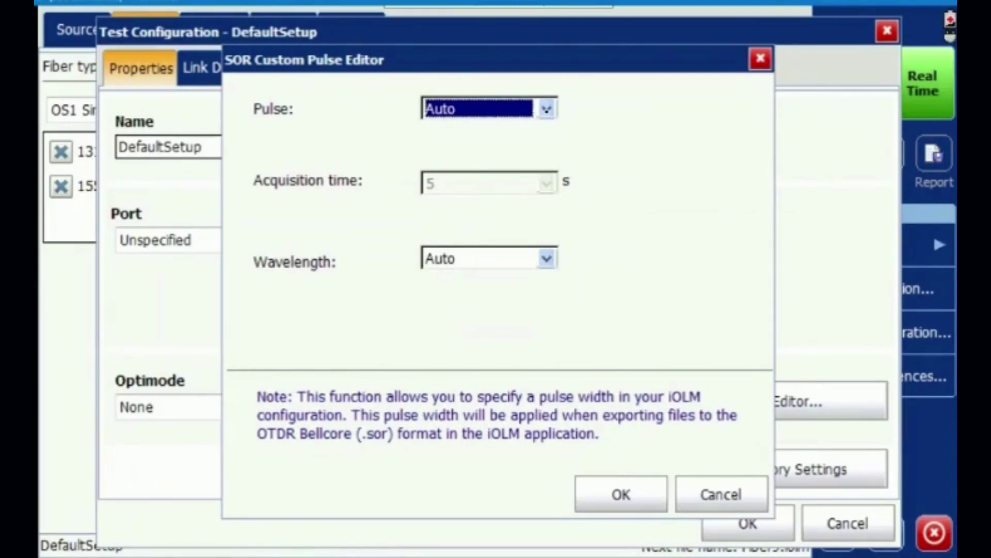
left_click(546, 109)
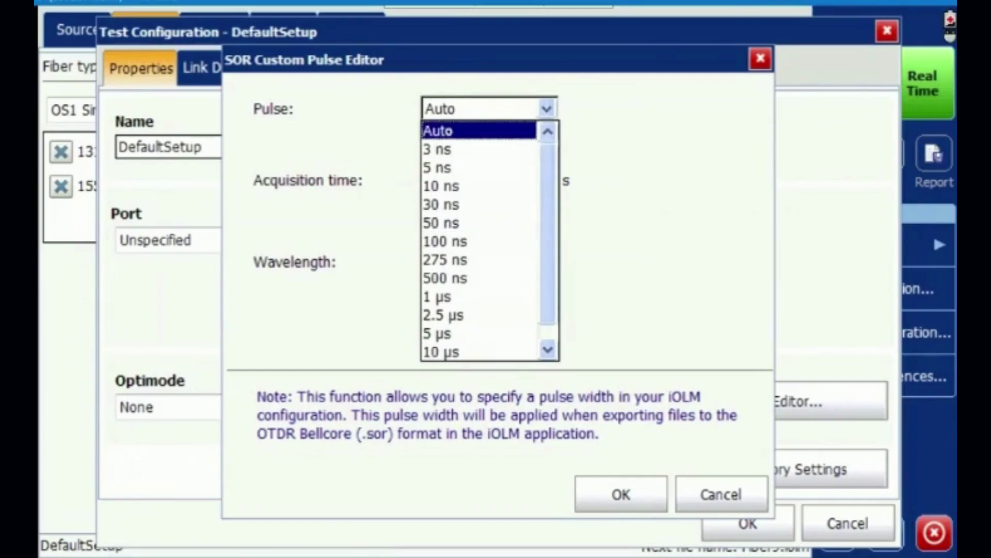
left_click(476, 132)
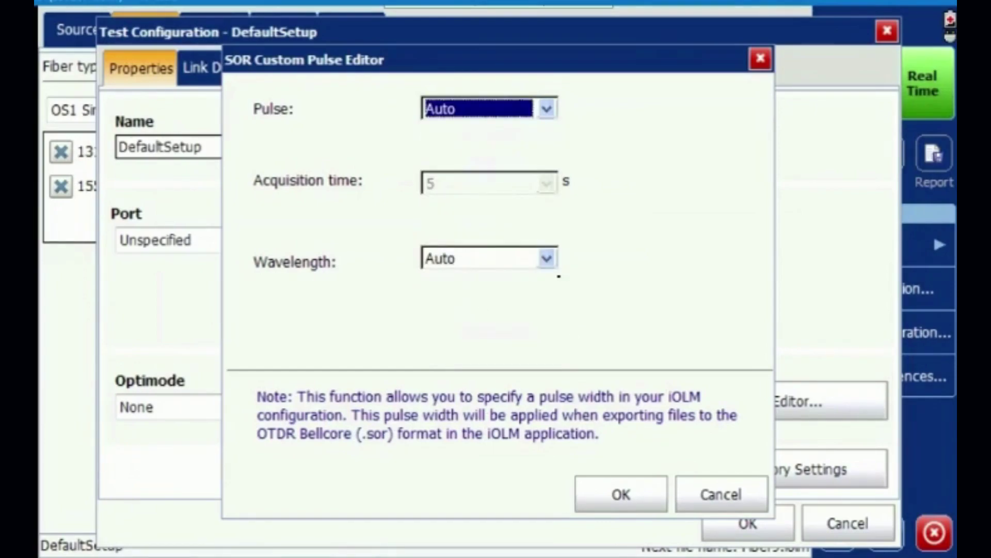
left_click(545, 258)
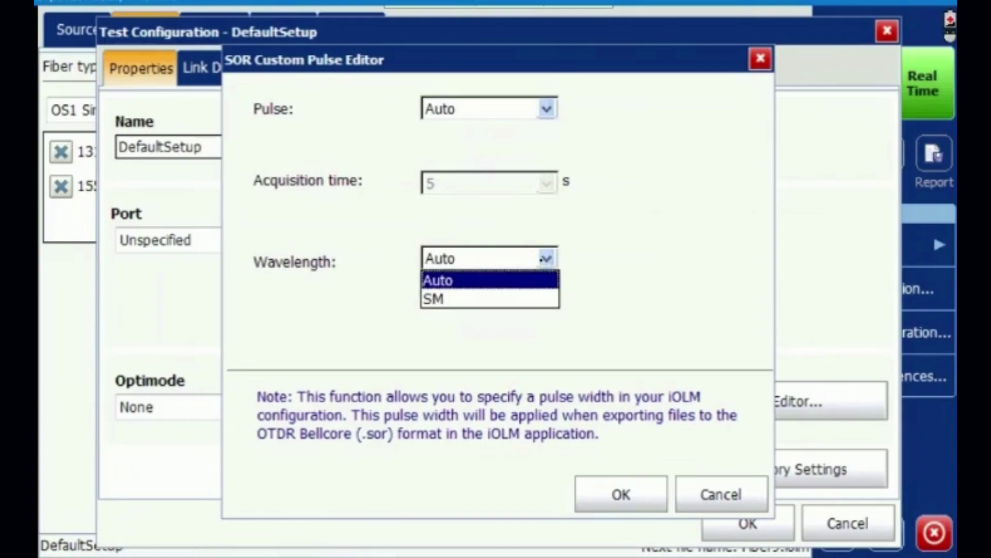
left_click(508, 299)
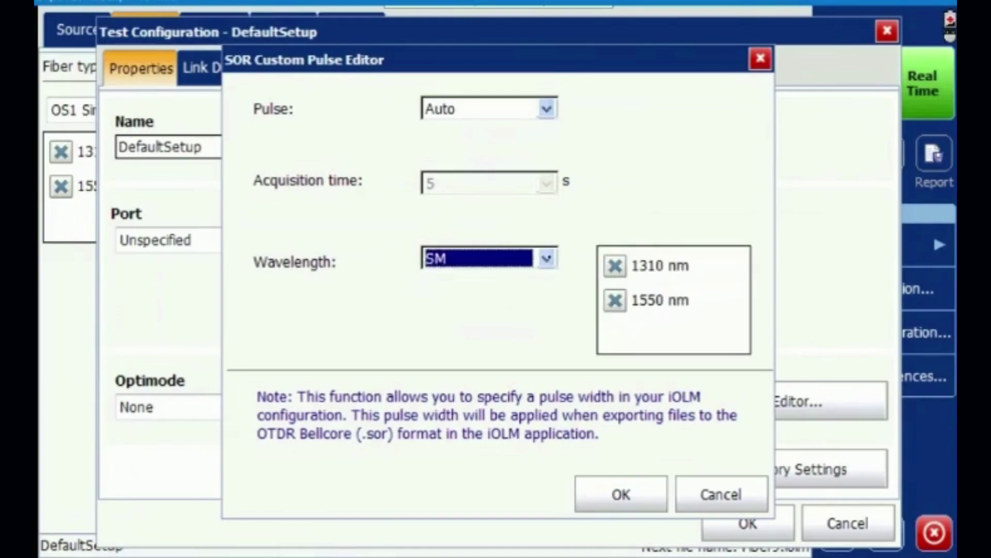
left_click(547, 258)
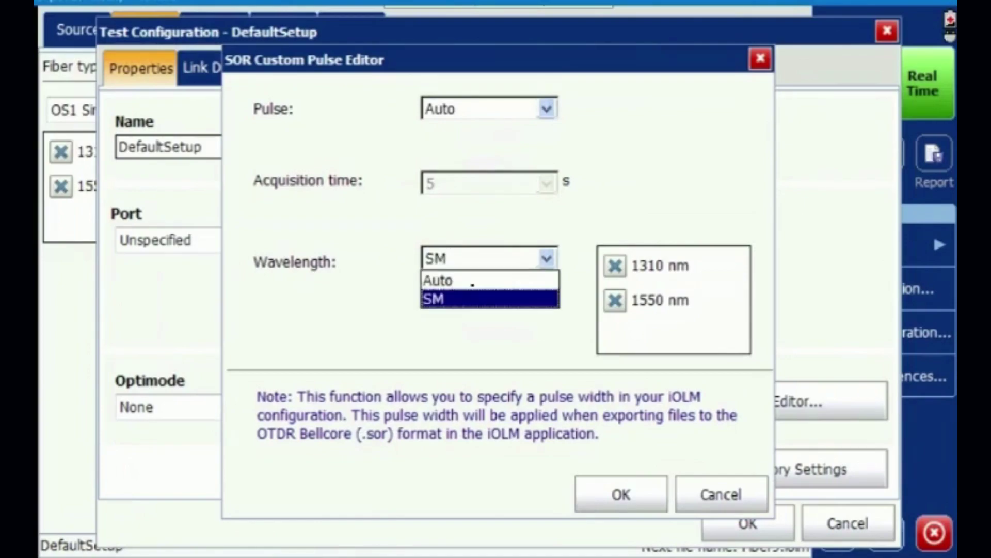
left_click(470, 280)
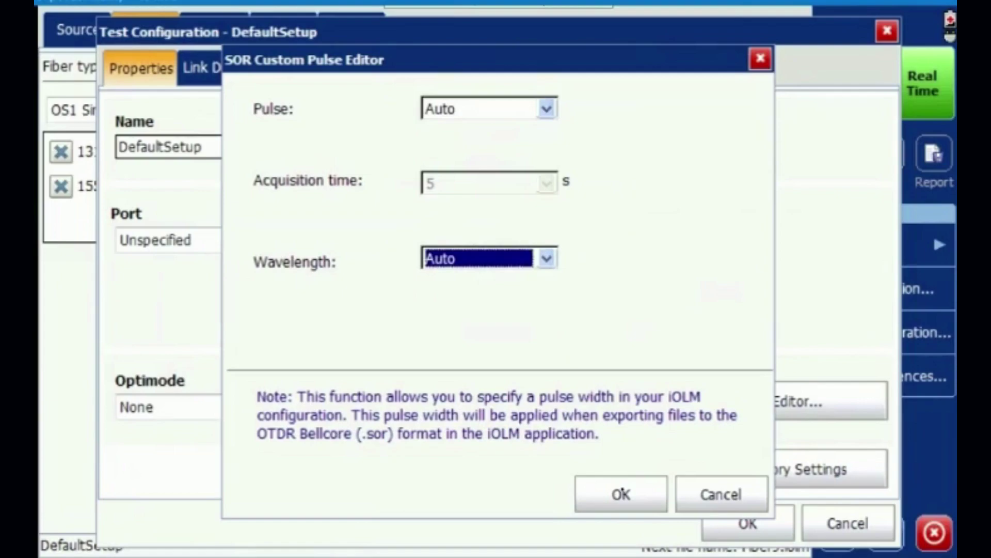
left_click(622, 493)
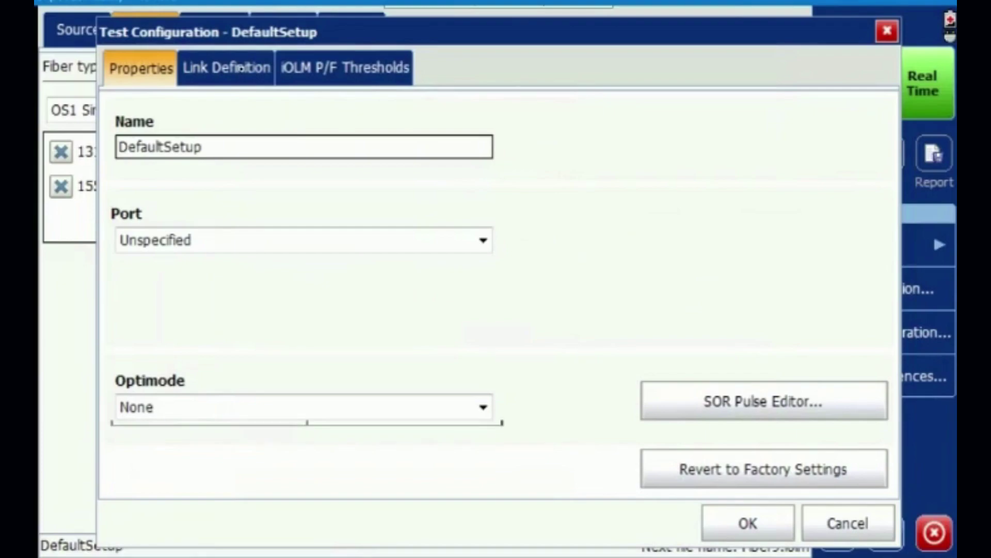
Review the Link Definition and iOLM P/F Thresholds tabs, then cancel and close Test Configuration
left_click(240, 69)
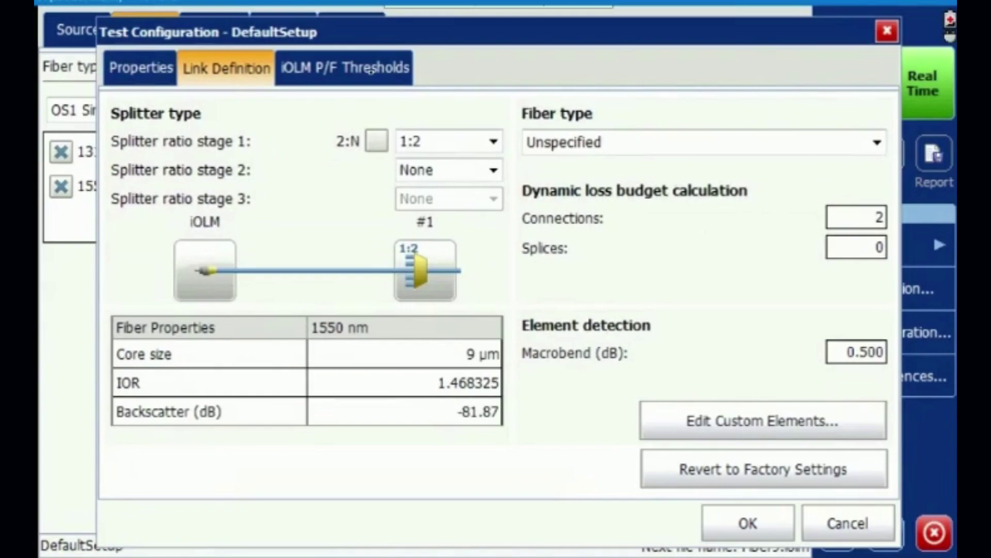
left_click(370, 70)
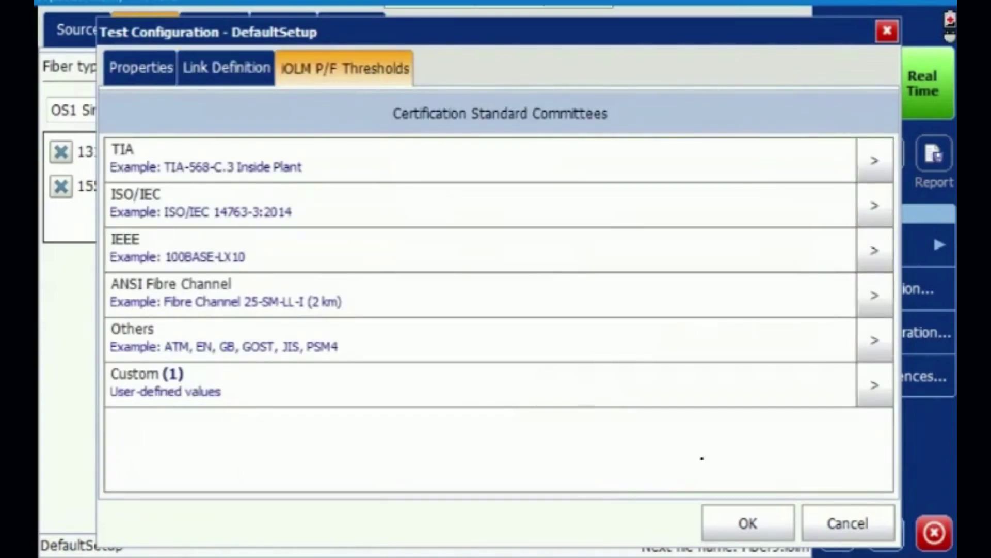
left_click(854, 526)
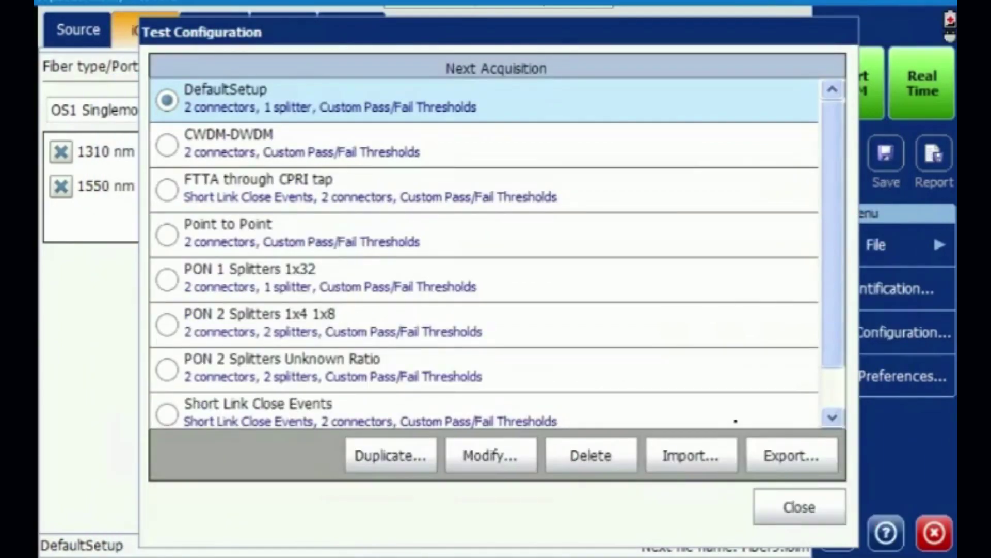
left_click(786, 505)
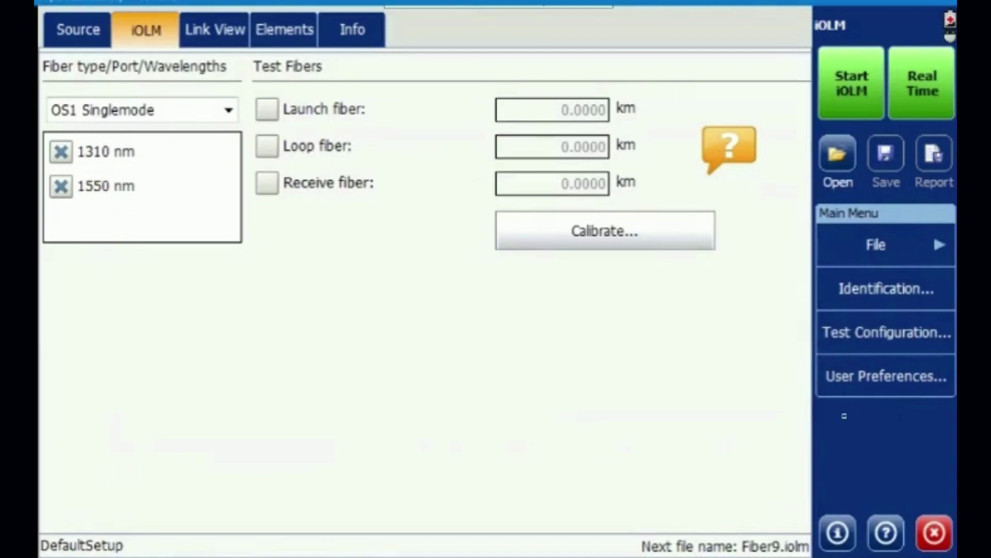
left_click(866, 386)
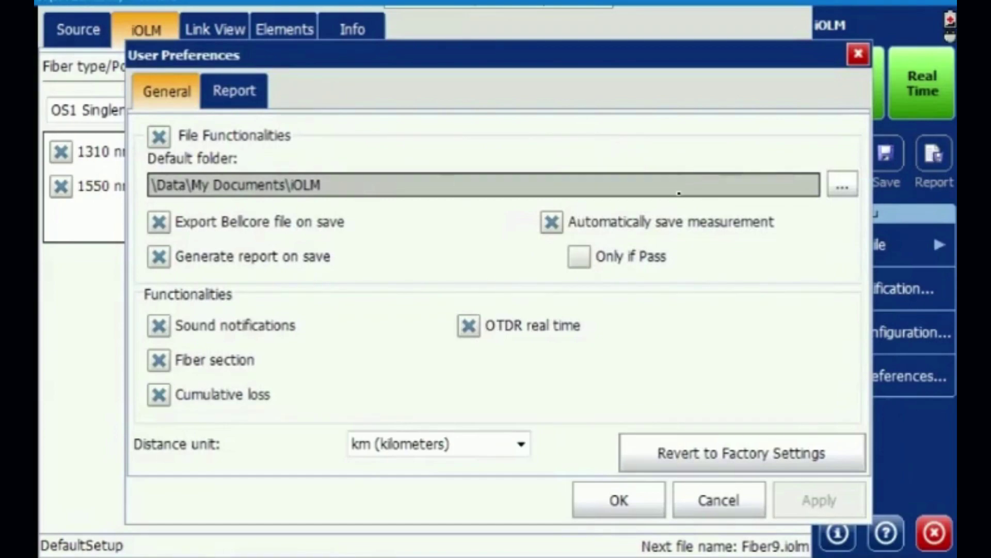
left_click(843, 184)
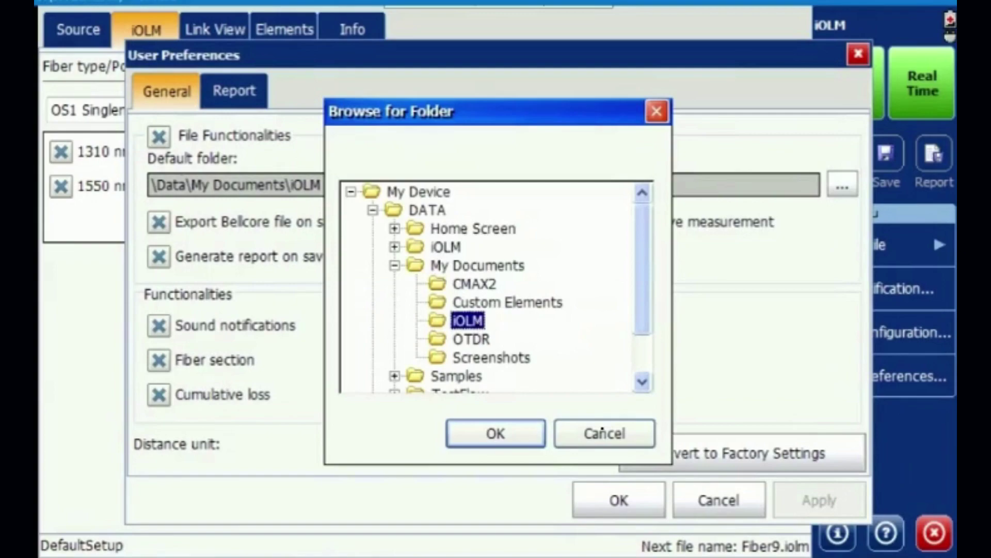
left_click(594, 433)
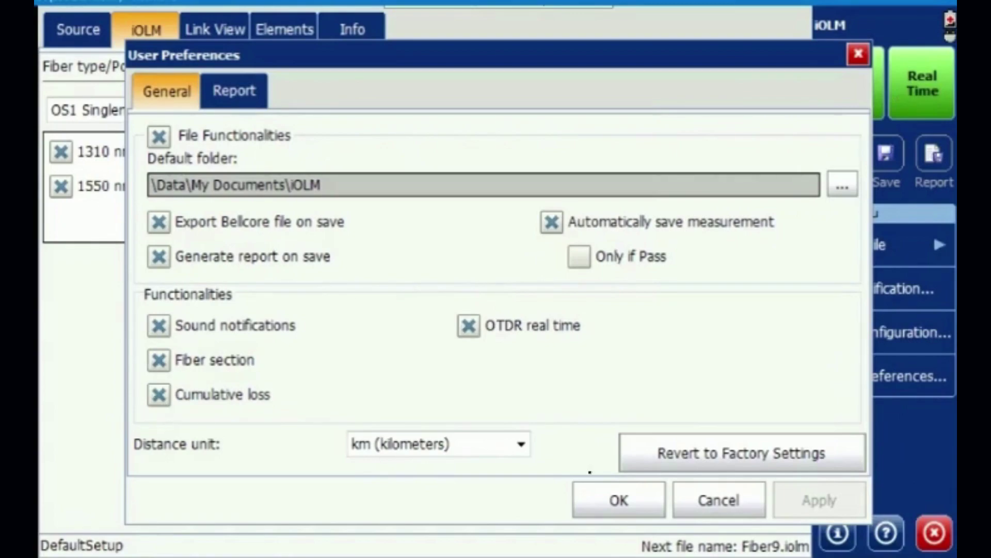
left_click(614, 499)
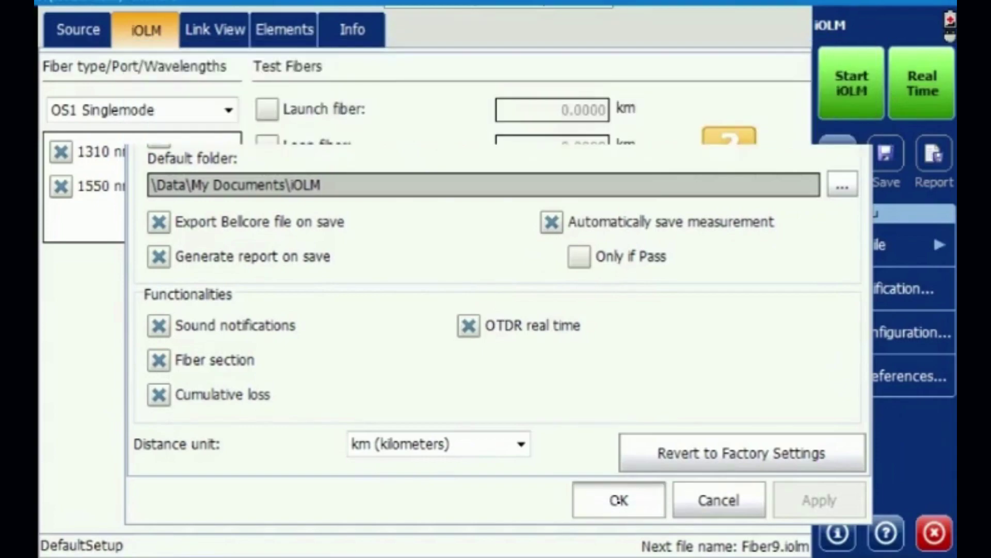